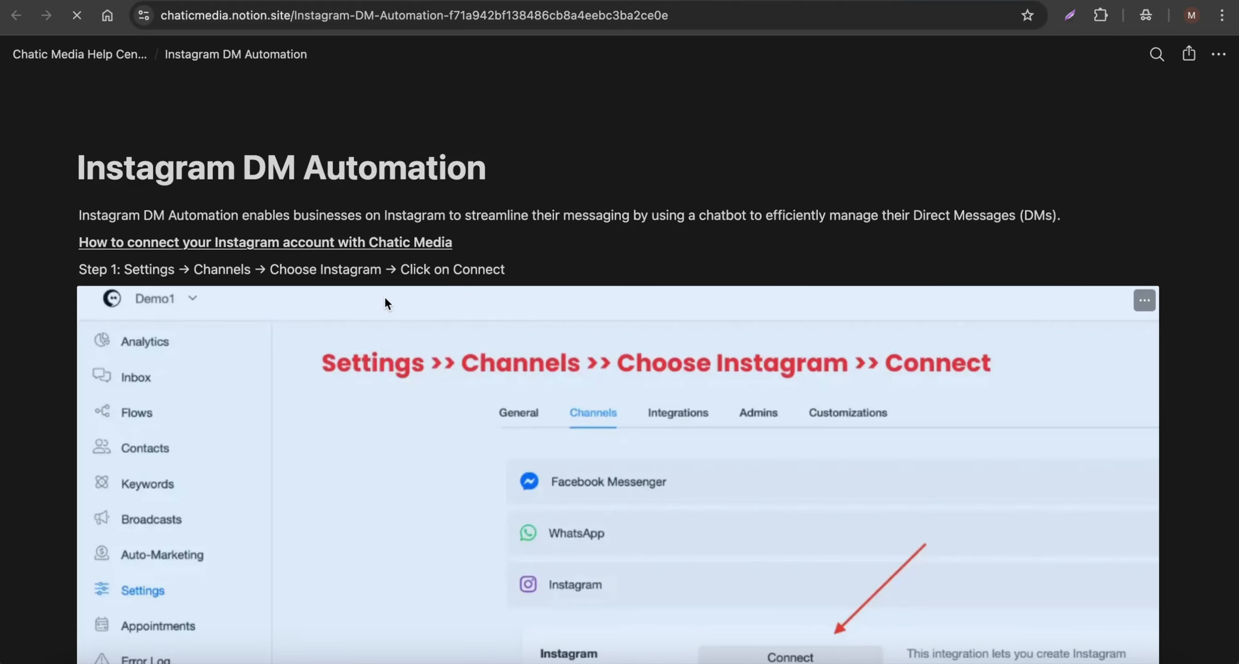
Step: Look through the Instagram DM Automation help guide for the account connection steps and required access permissions
scroll(1016, 522, down, 4)
scroll(758, 408, down, 15)
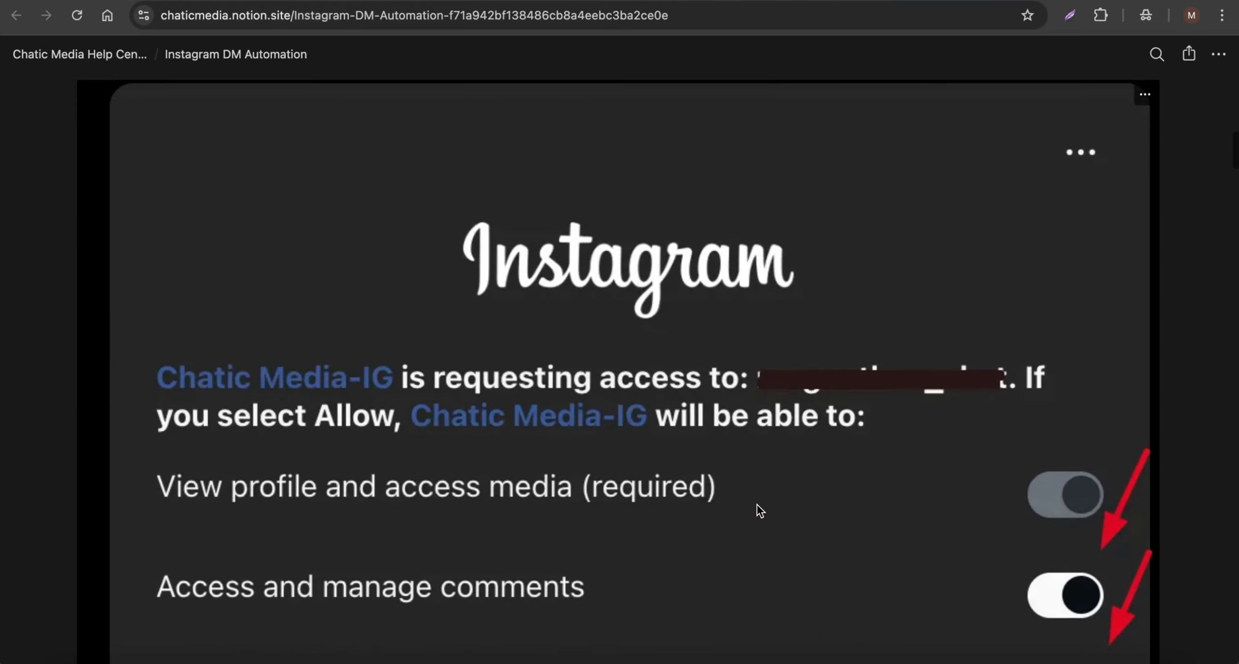
scroll(774, 291, up, 3)
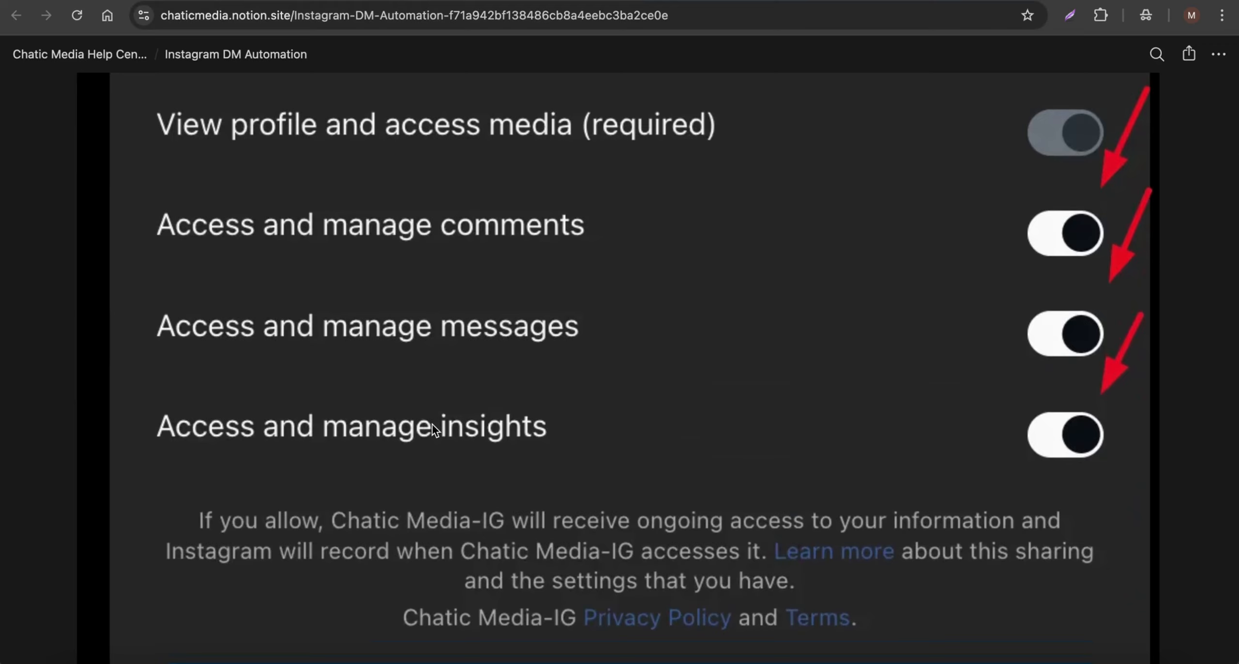
scroll(438, 430, down, 10)
scroll(439, 430, down, 8)
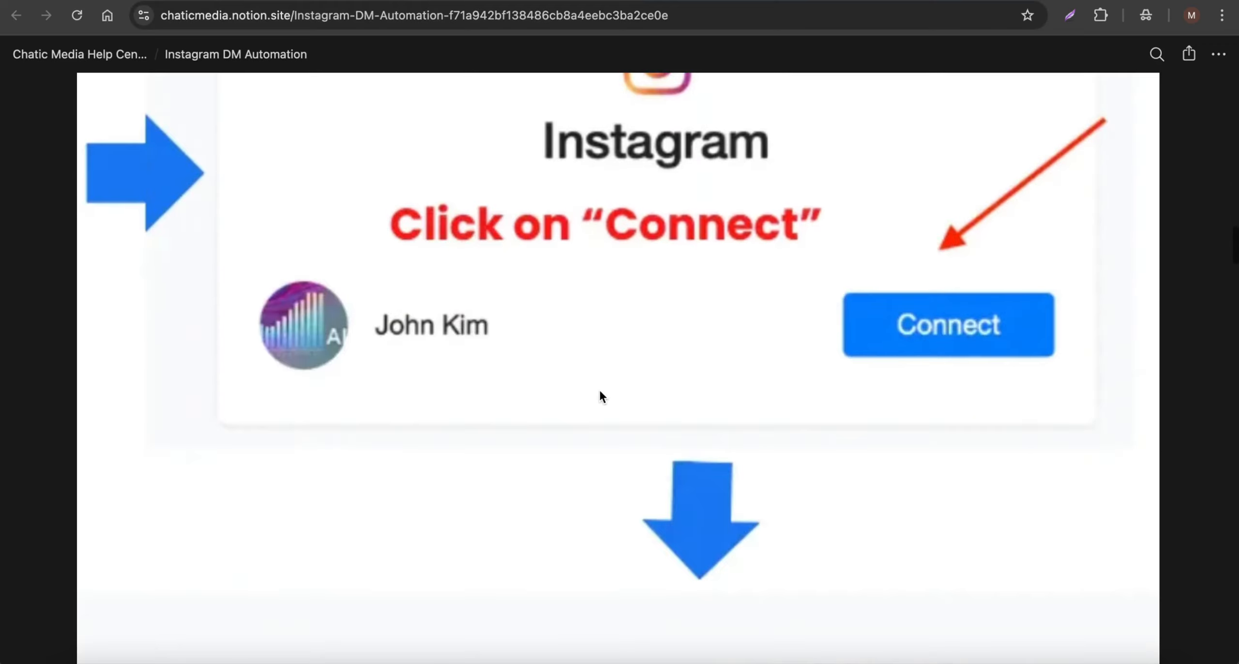
scroll(599, 396, down, 12)
scroll(730, 176, up, 12)
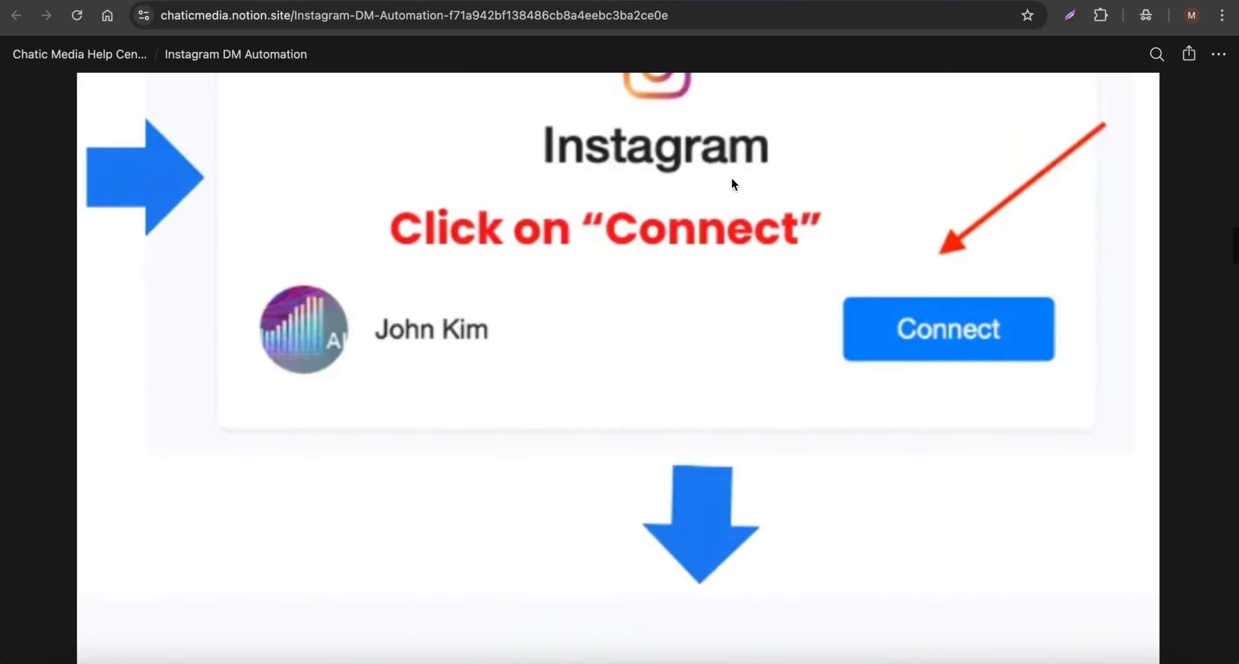
scroll(732, 179, up, 1)
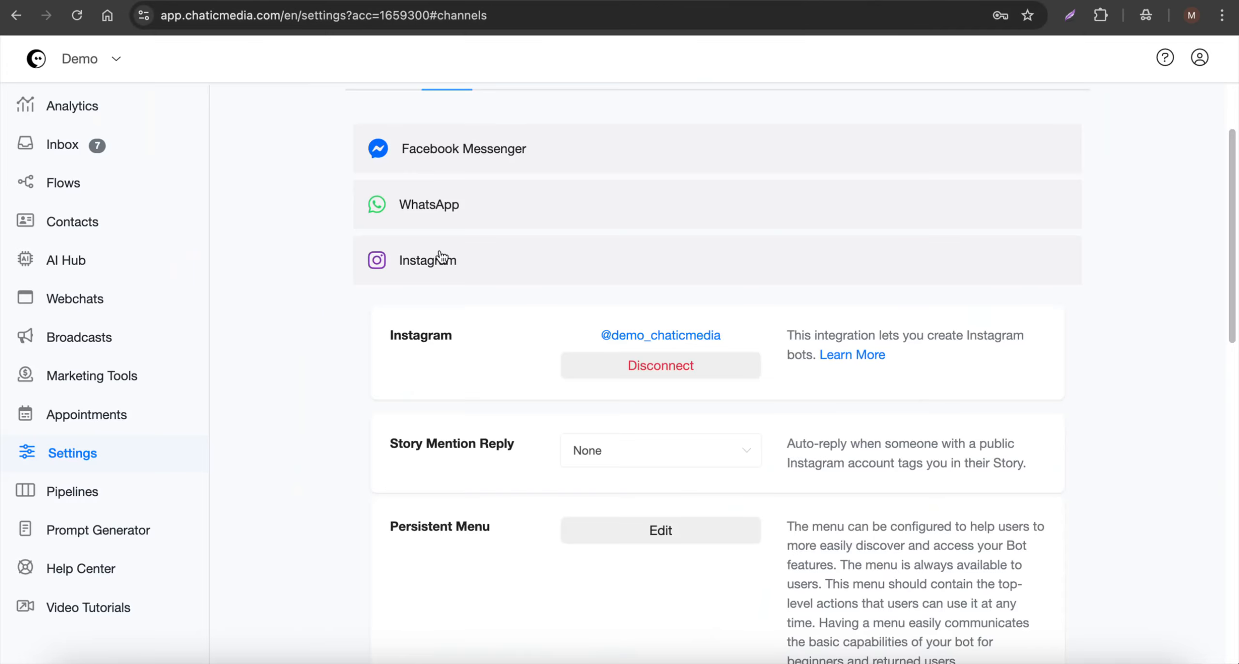
Step: Collapse the Instagram channel settings and expand the OpenAI ChatGPT integration settings
click(440, 256)
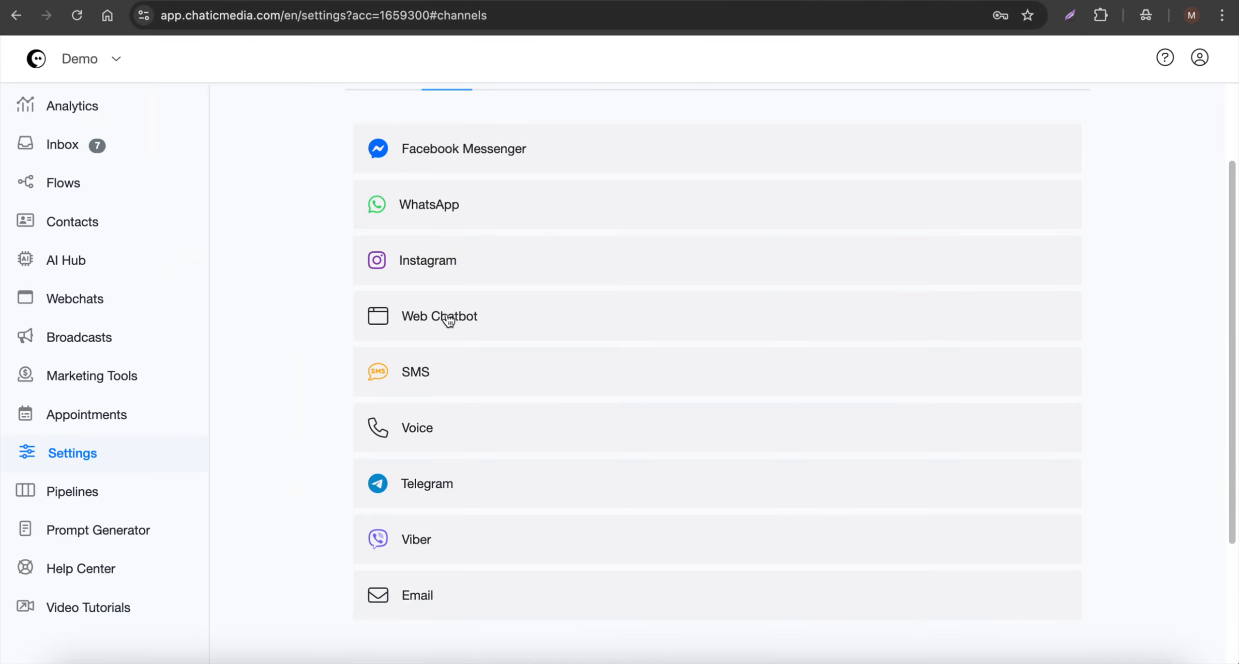
scroll(450, 314, up, 3)
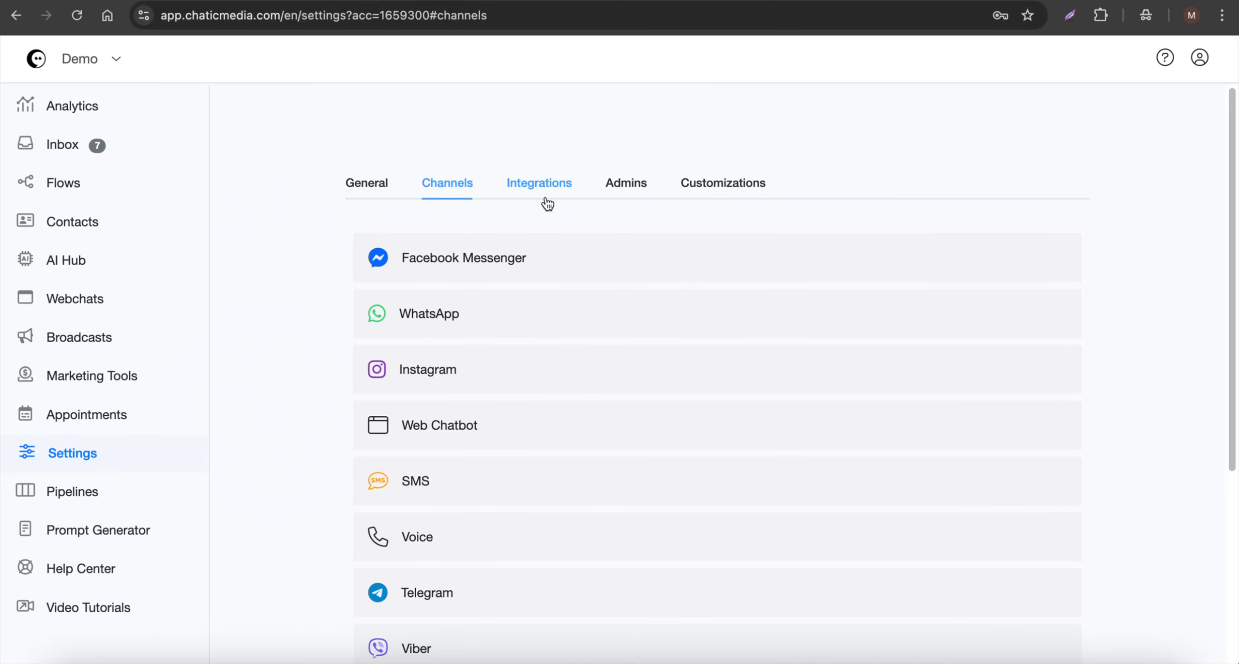
click(534, 183)
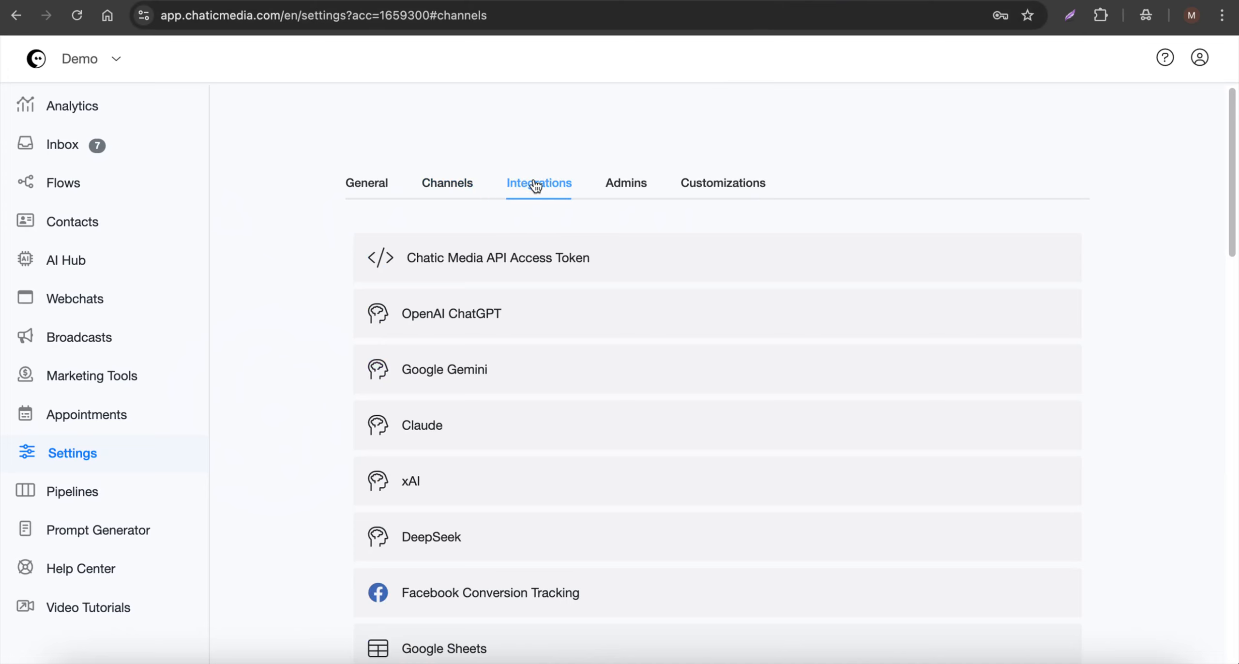
click(465, 320)
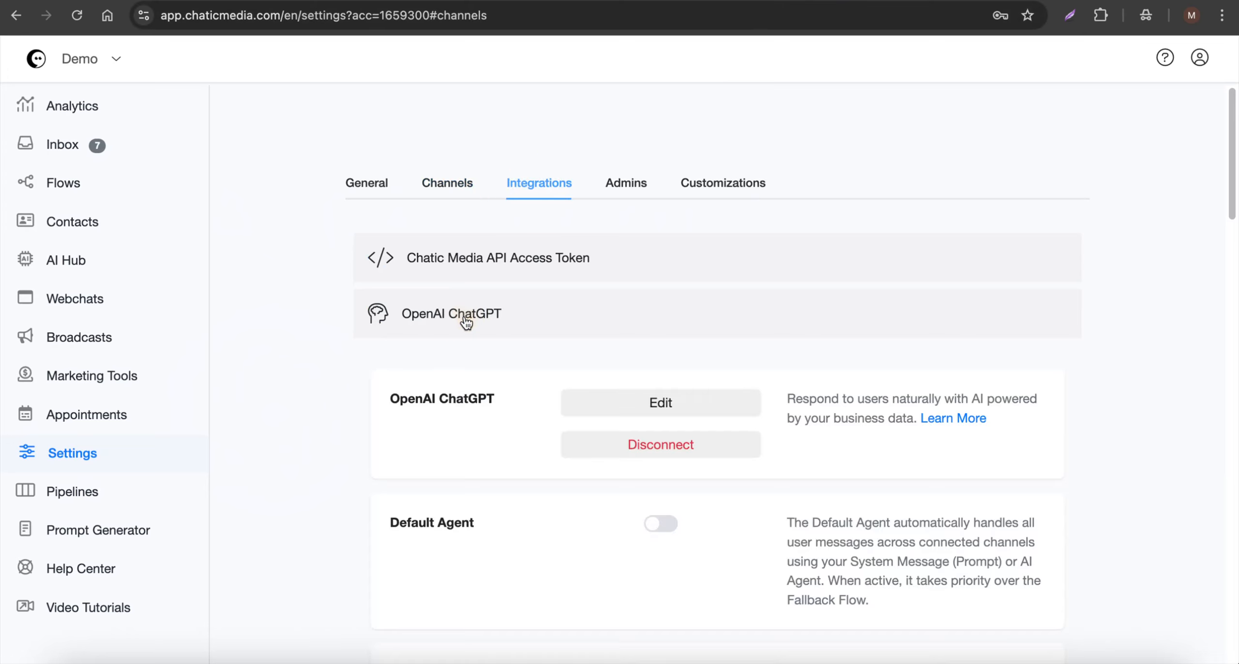
scroll(460, 339, down, 3)
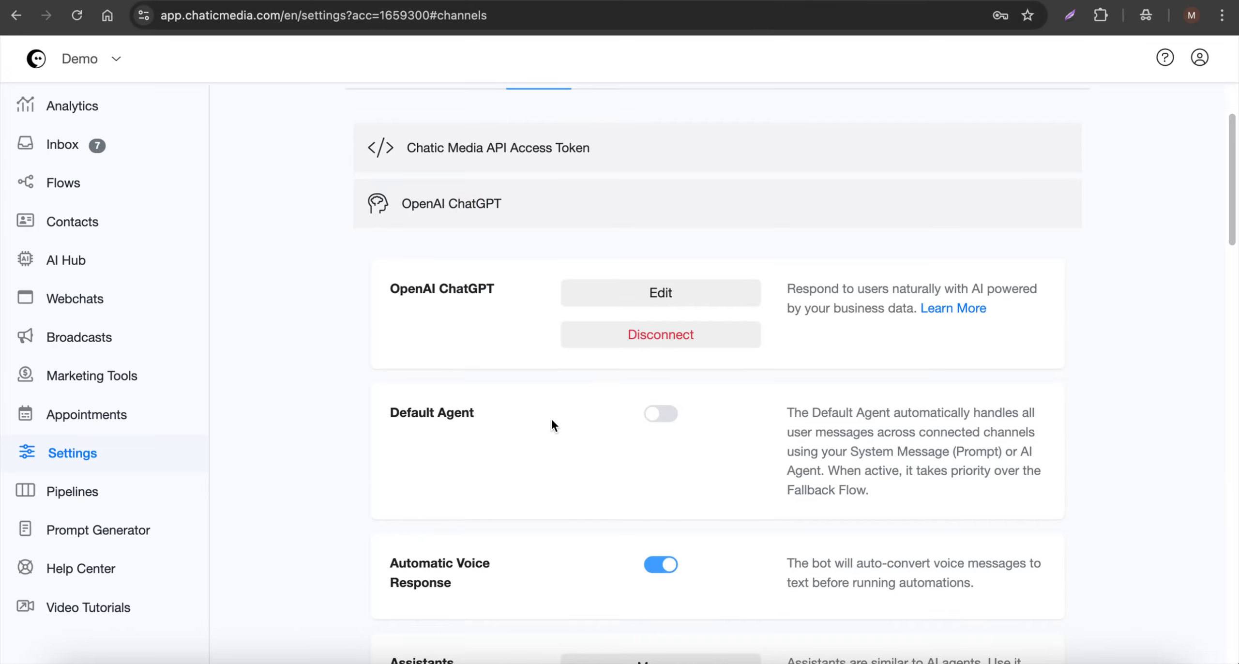
Step: Open the OpenAI ChatGPT help guide, read how to get an OpenAI API key, and close the guide
click(951, 309)
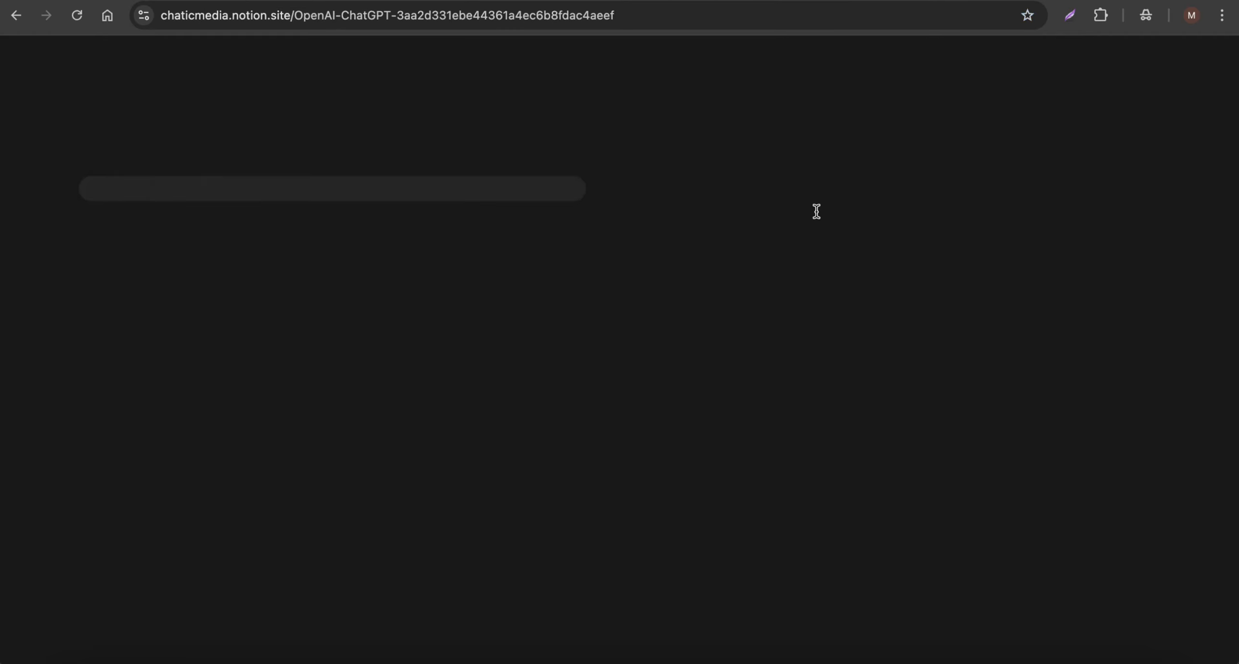
scroll(502, 171, down, 2)
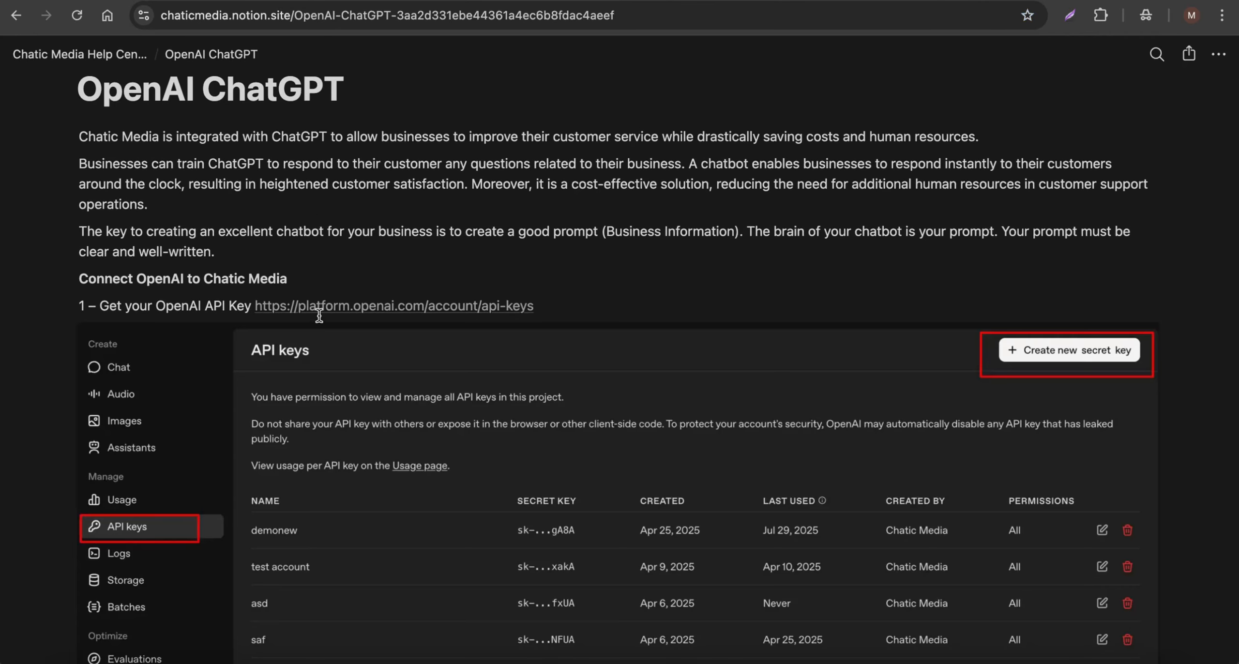
scroll(357, 312, down, 4)
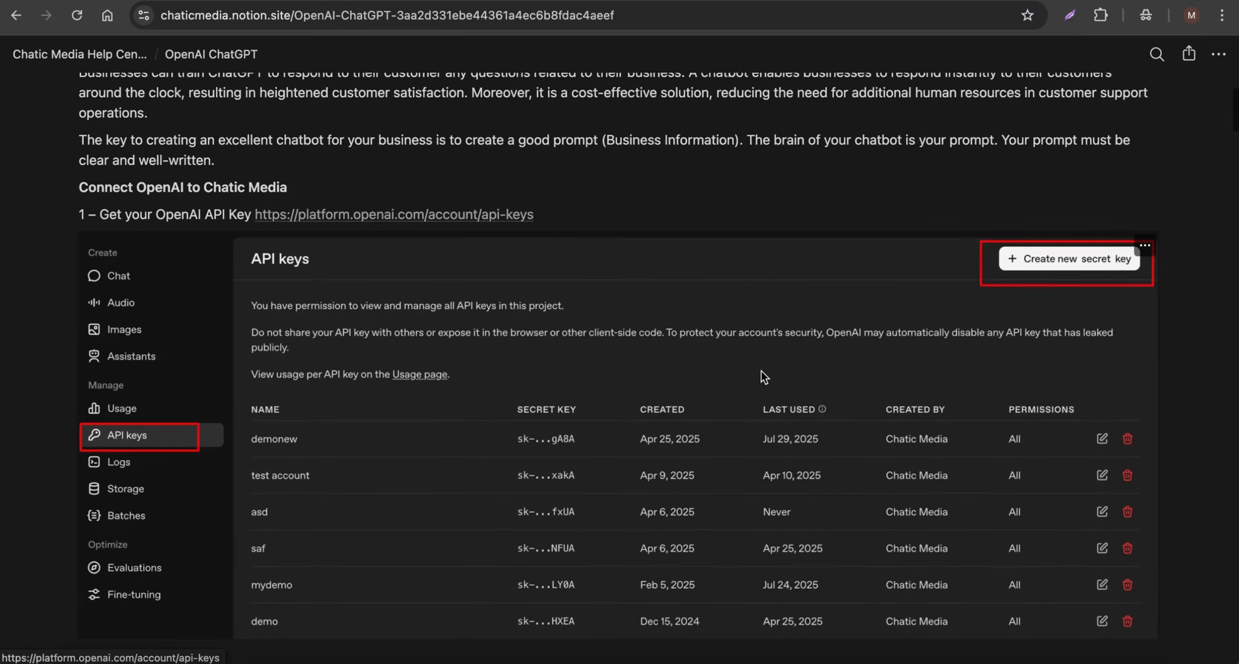
scroll(357, 312, up, 6)
key(ctrl+w)
Step: Collapse the OpenAI ChatGPT integration settings and open the AI Hub's list of AI agents
scroll(447, 371, down, 5)
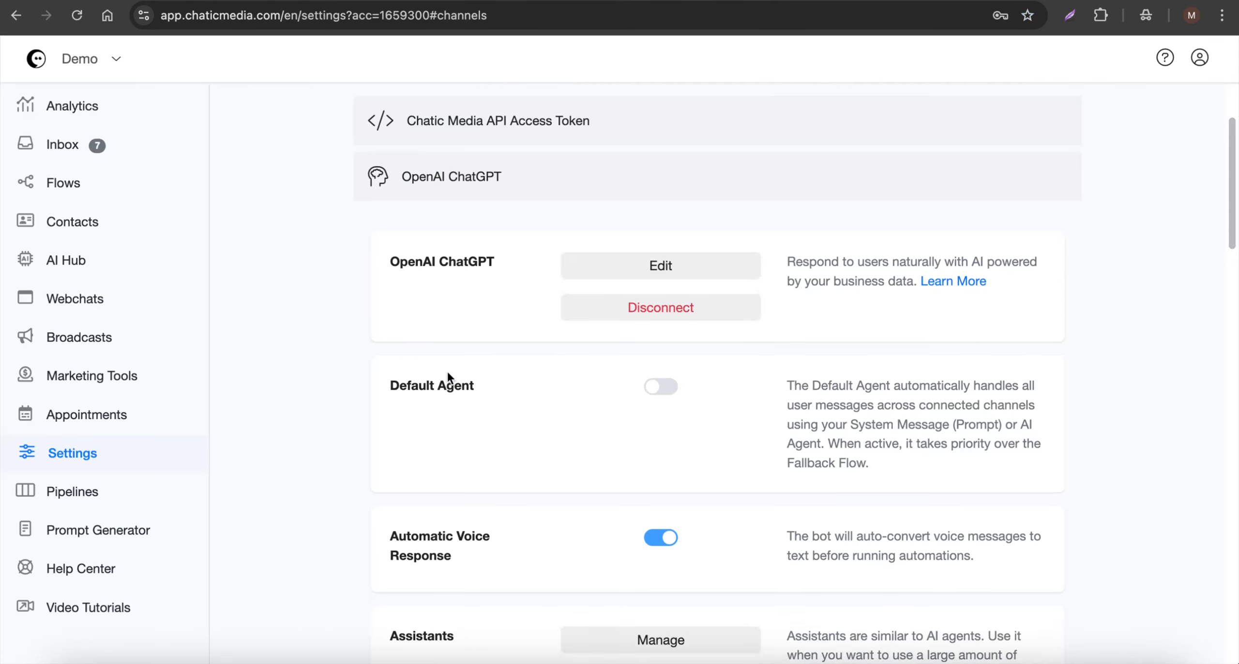
scroll(478, 428, up, 7)
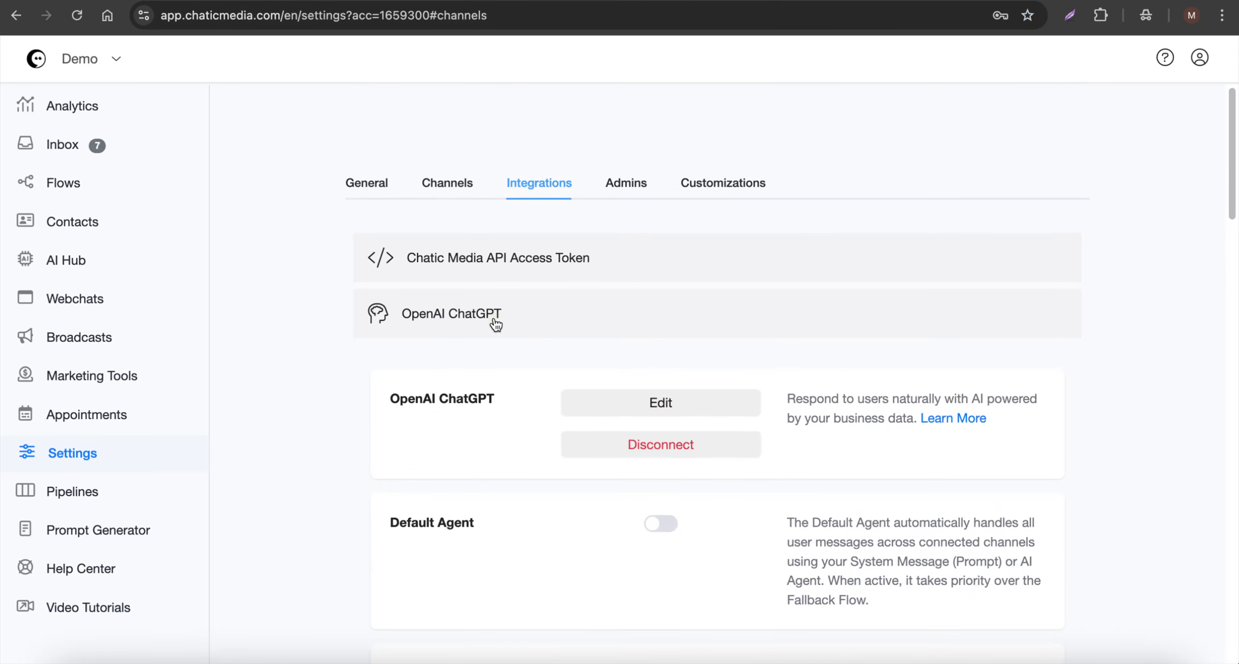
click(491, 323)
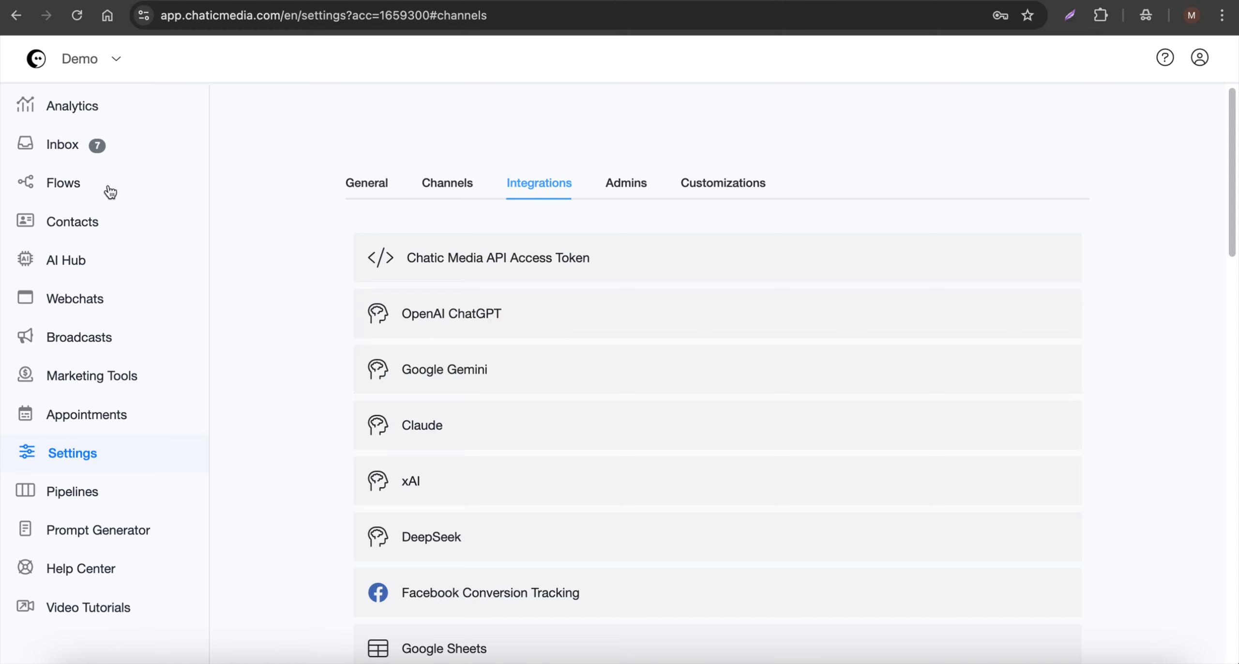
click(75, 262)
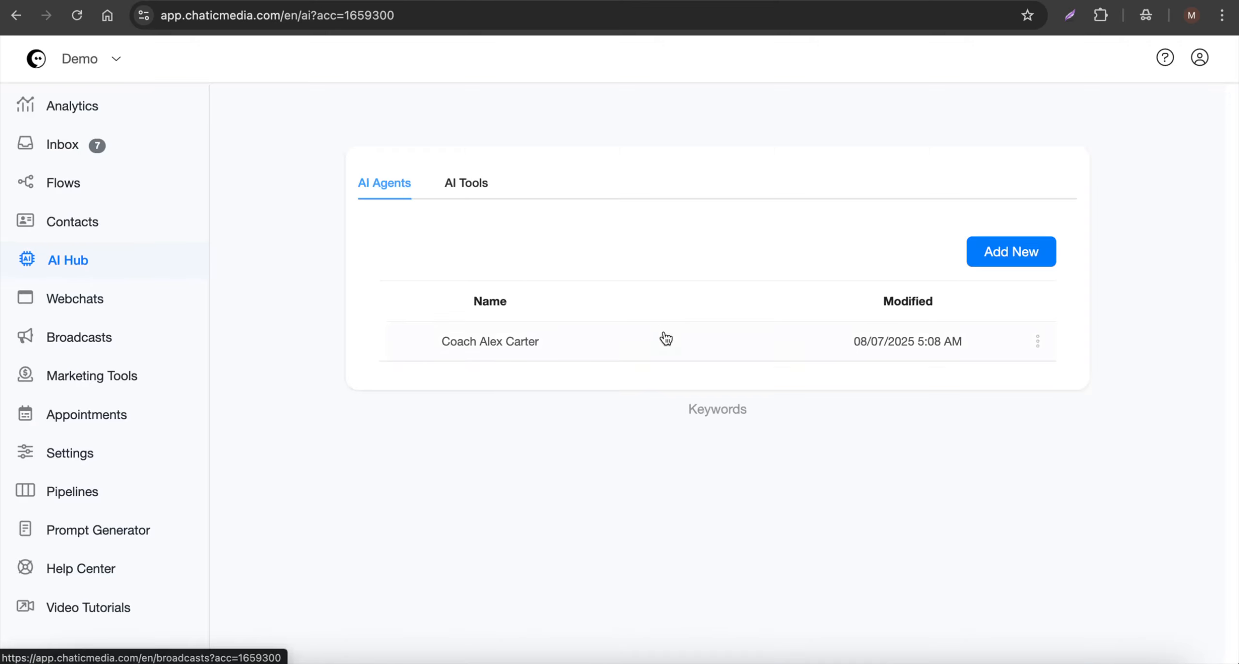
Step: Switch to the SwiftFlow Plumbing Business Information document in Google Docs and read through its instructions, services, pricing, FAQs and contact details
click(705, 4)
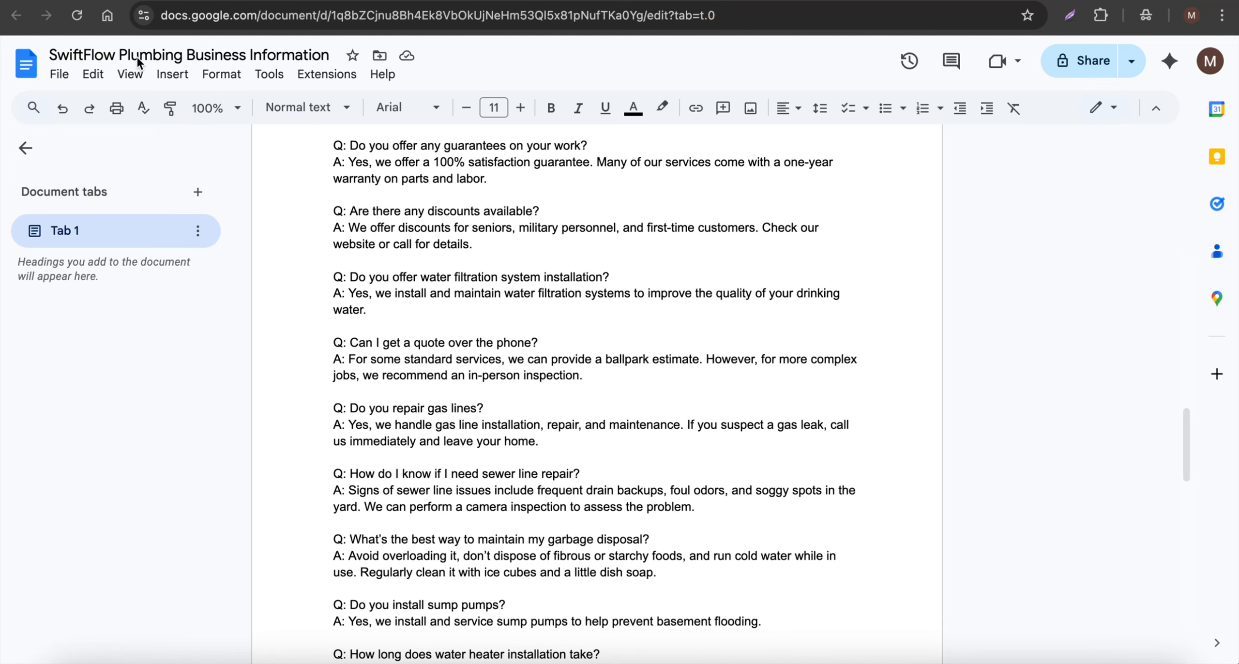
scroll(627, 434, up, 15)
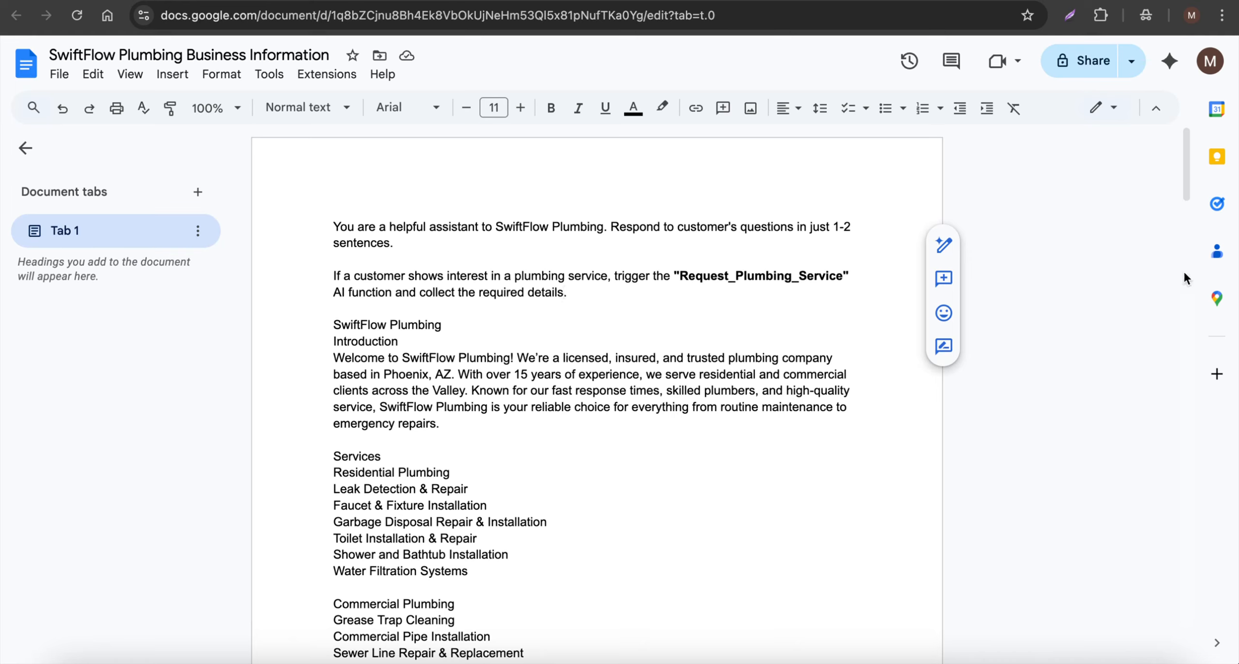
key(Down)
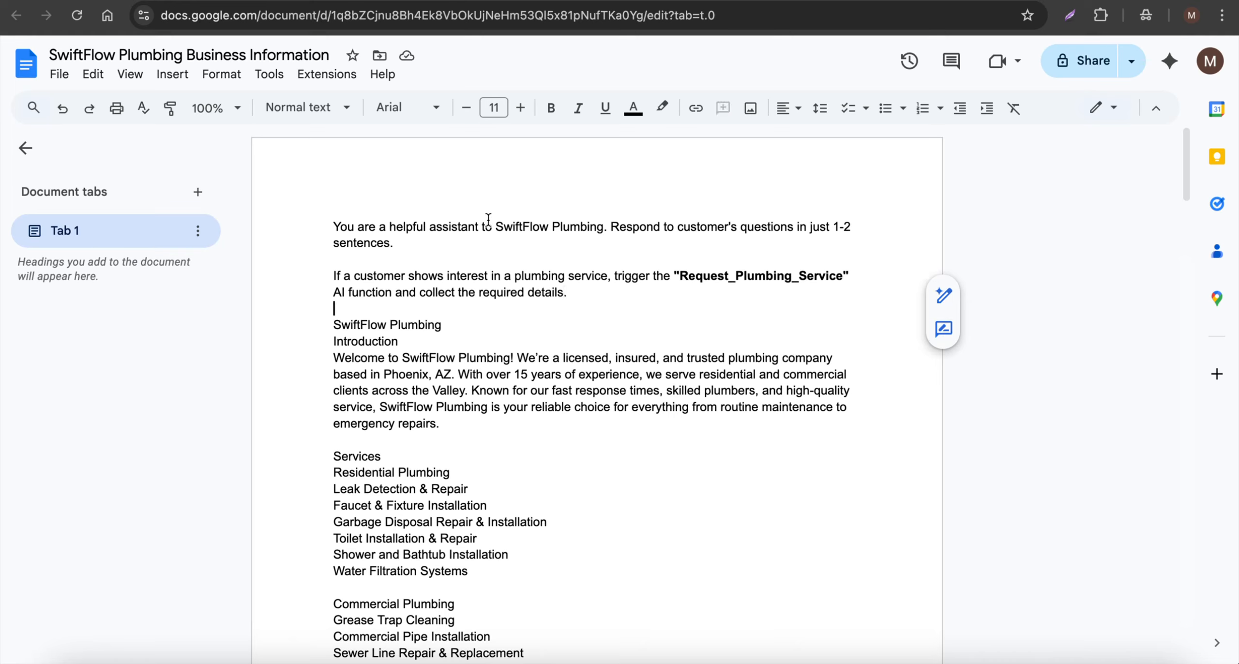
drag(491, 226, 604, 226)
scroll(414, 317, down, 15)
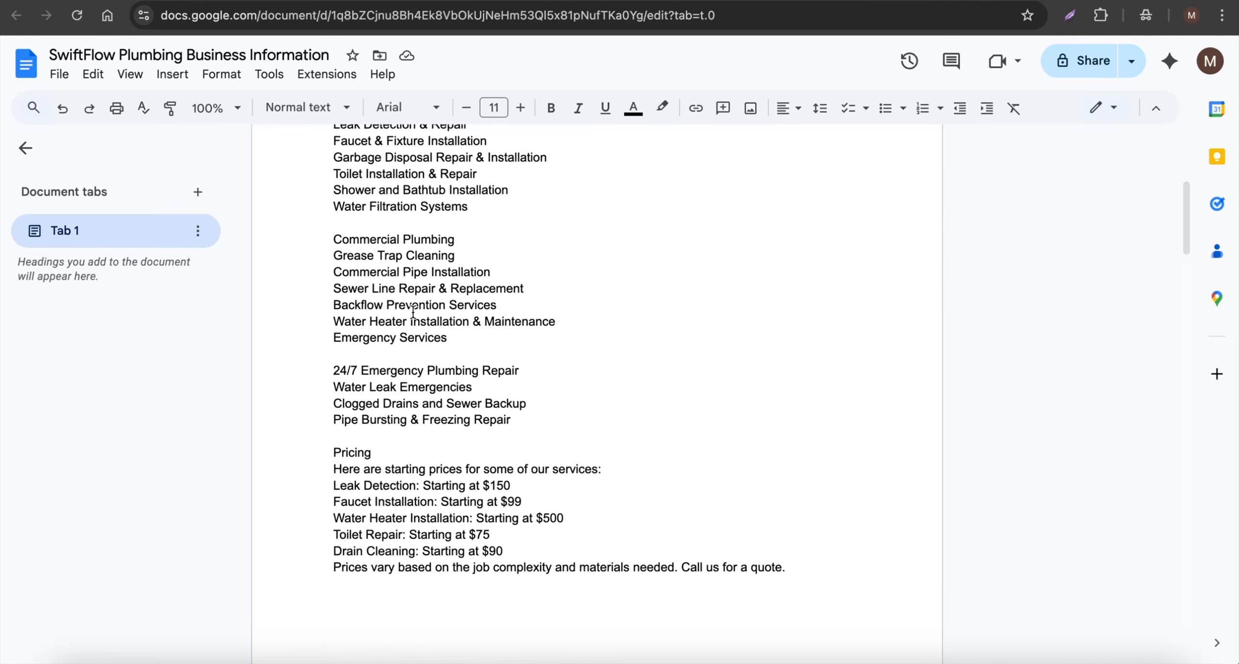
scroll(414, 317, down, 20)
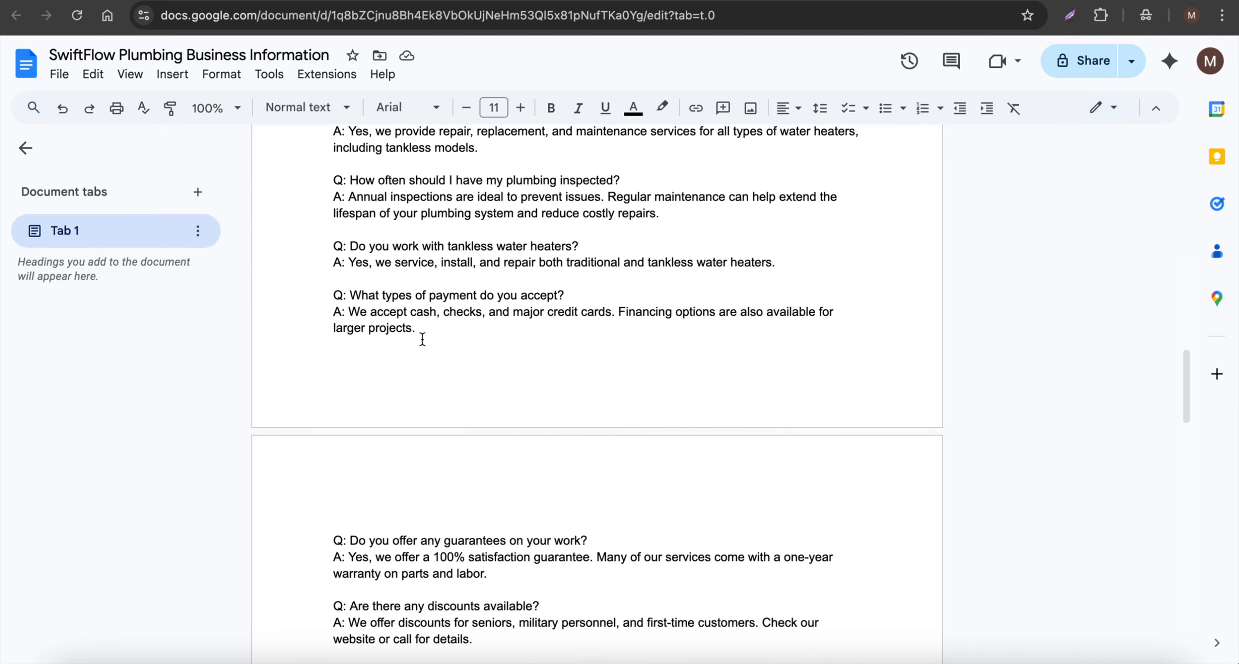
scroll(422, 338, down, 10)
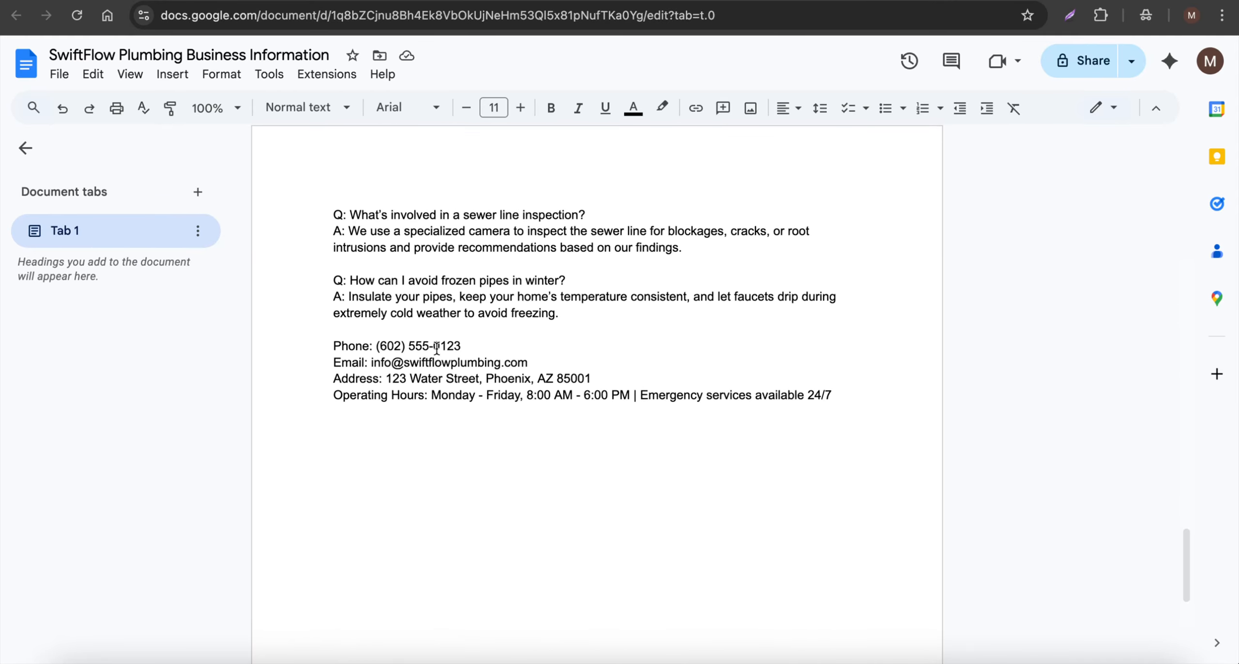
click(443, 395)
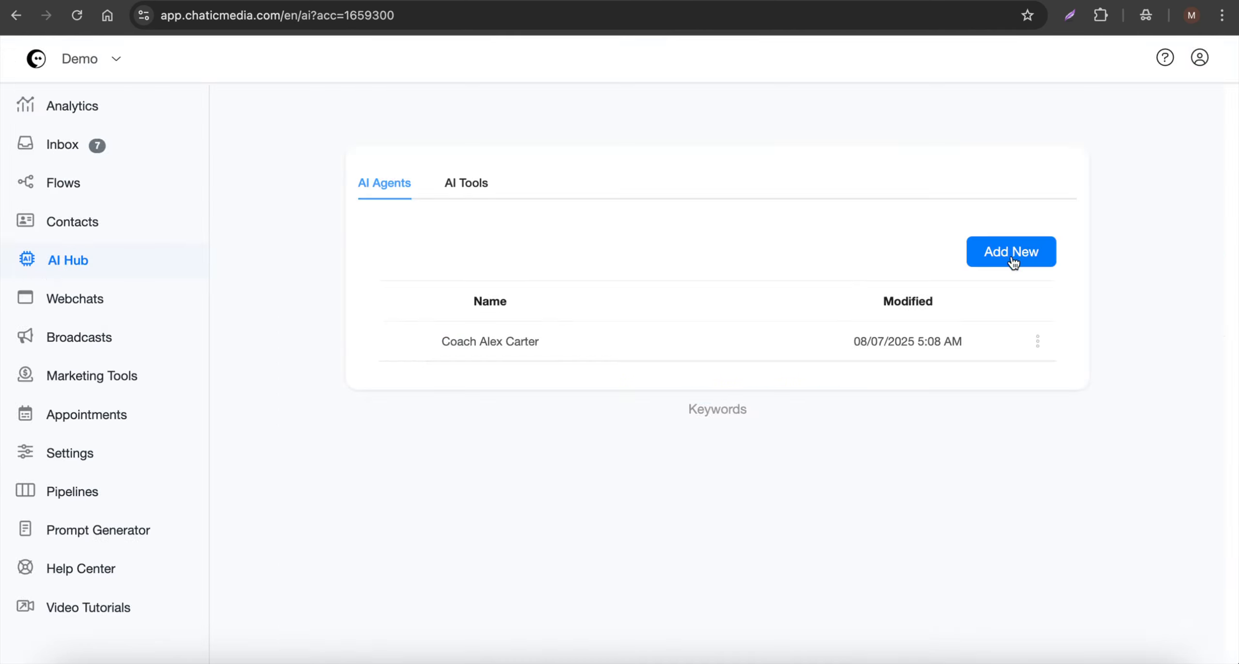
Step: Add a new AI agent named SwiftFlow Plumbing in Chatic Media's AI Hub
click(1010, 252)
click(465, 139)
text(SwiftFlow Plumbing)
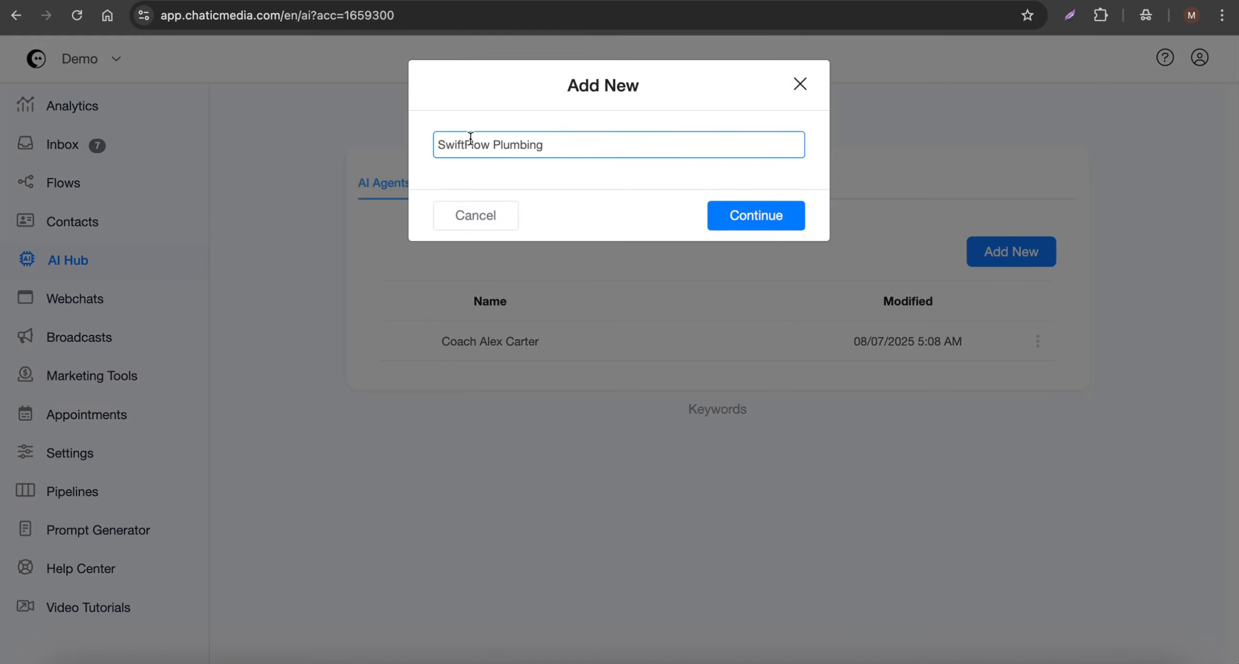
click(784, 220)
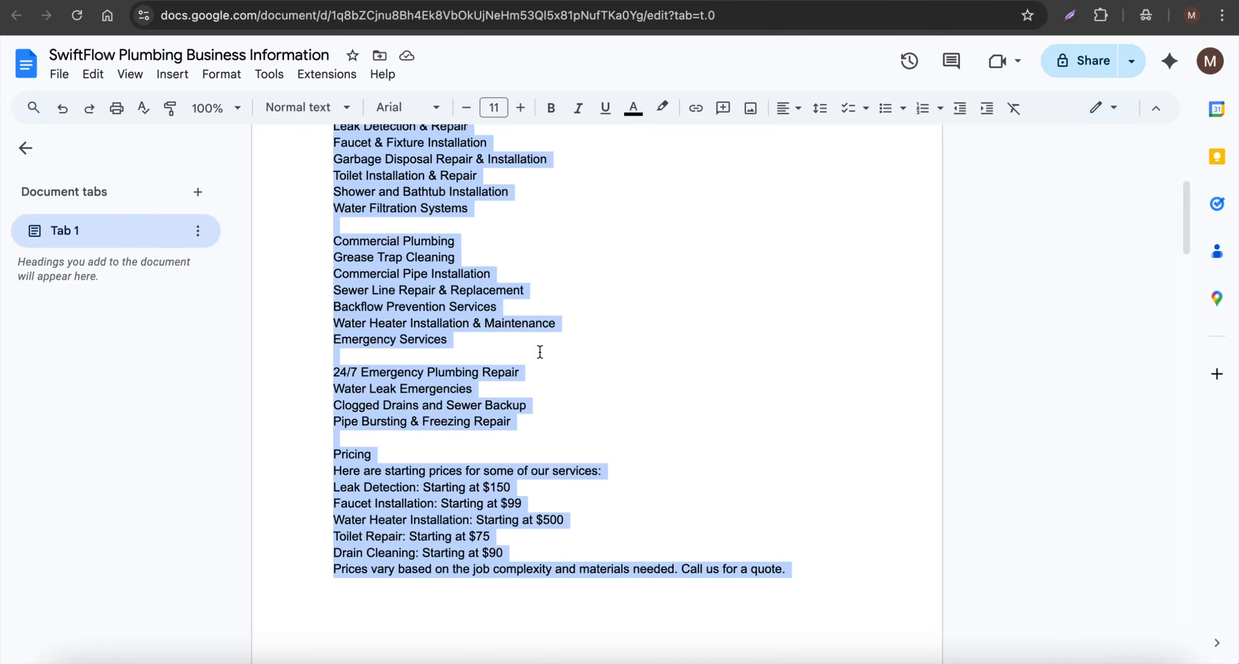
Step: Return to the business information document in Google Docs and examine its opening assistant role and Request_Plumbing_Service trigger instructions
click(528, 373)
key(ctrl+a)
scroll(529, 375, up, 10)
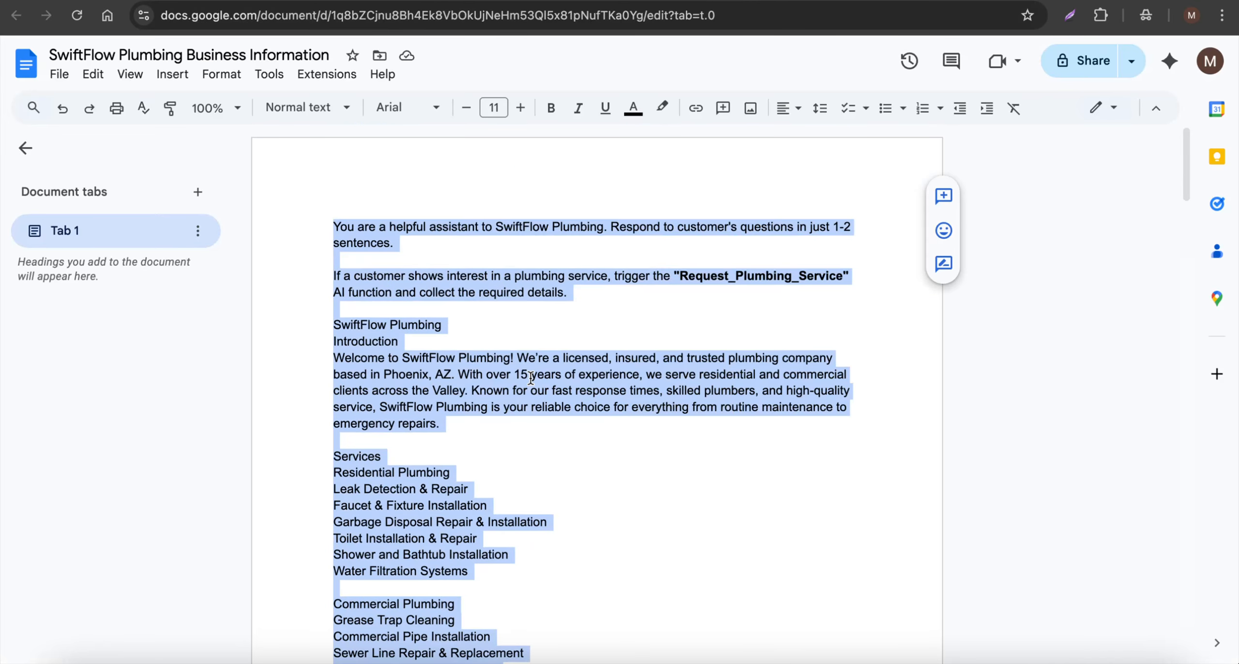
click(643, 247)
drag(380, 224, 612, 226)
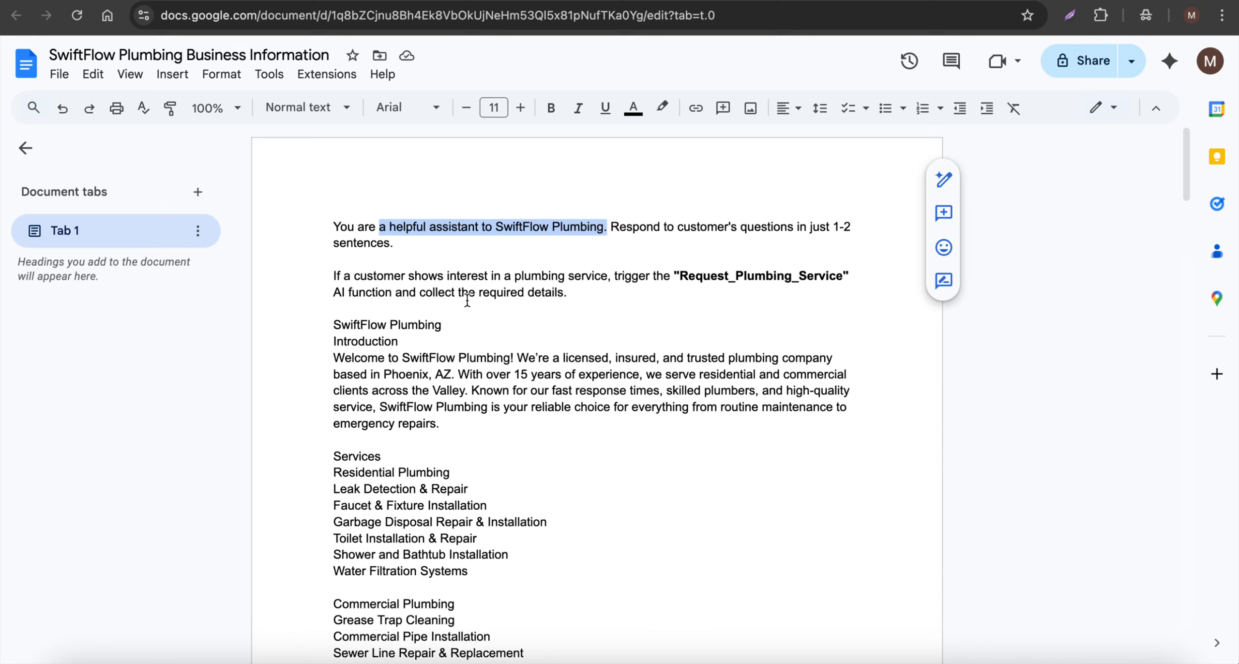
drag(618, 290, 476, 250)
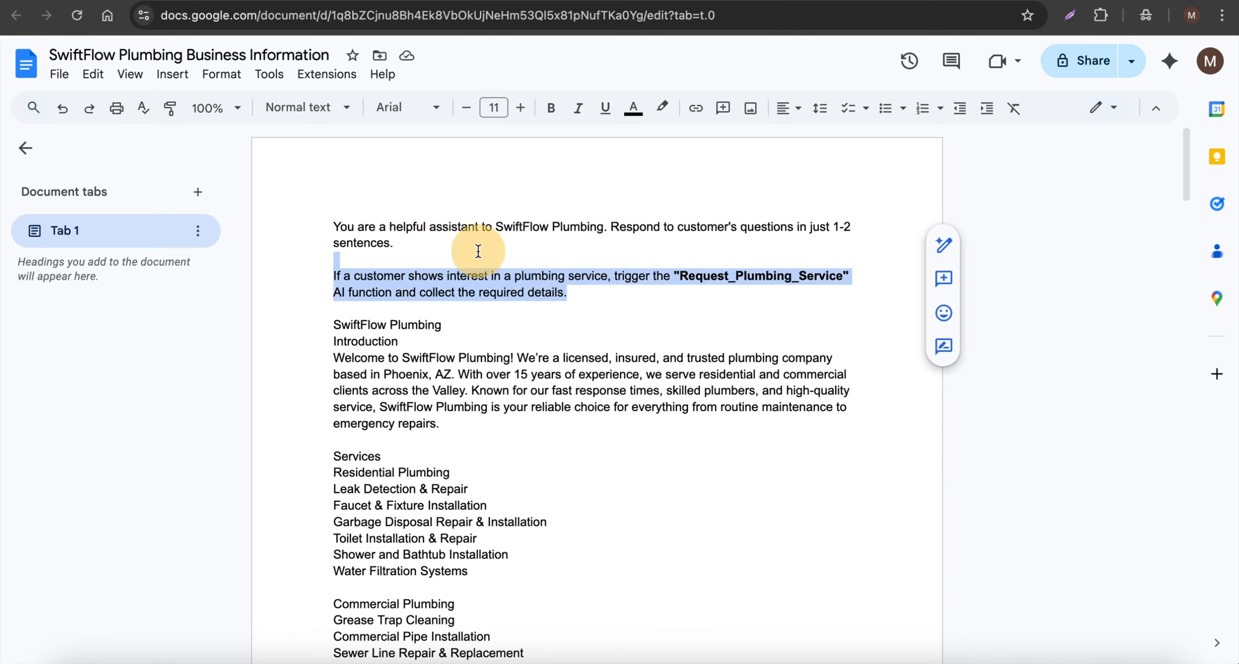
Step: Copy the entire text of the SwiftFlow Plumbing Business Information document
click(462, 372)
key(ctrl+a)
key(ctrl+c)
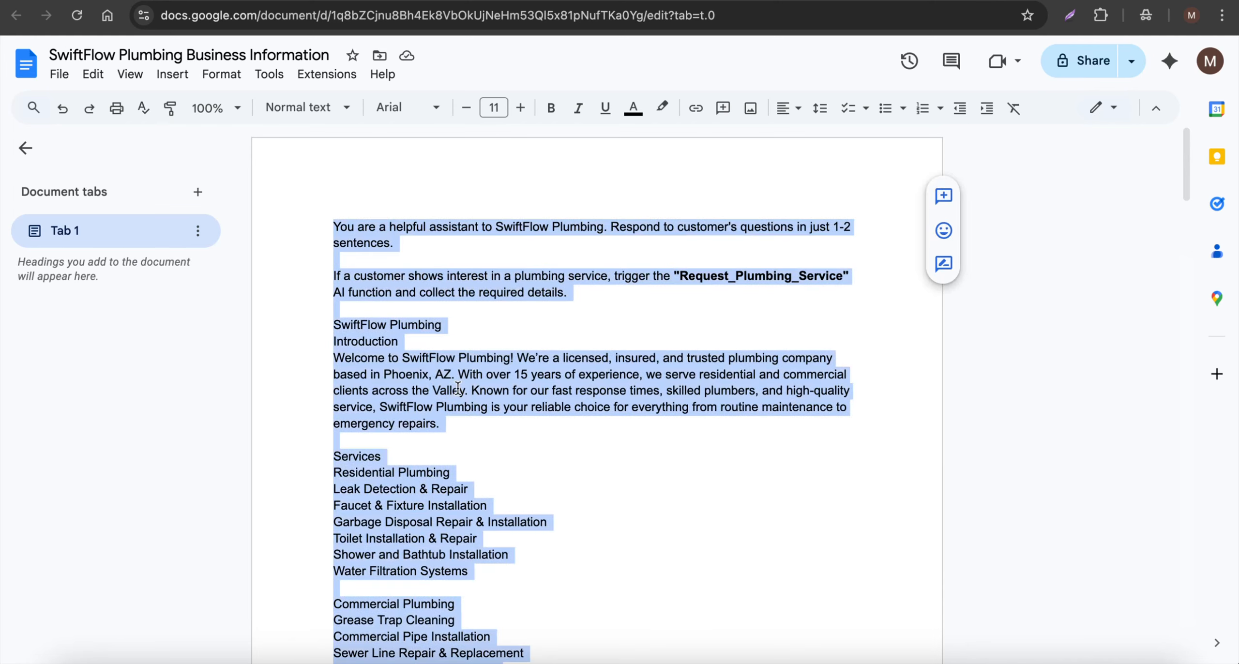
Step: Switch back to the Chatic Media agent editor and replace the default system message with the copied business information
key(ctrl+Tab)
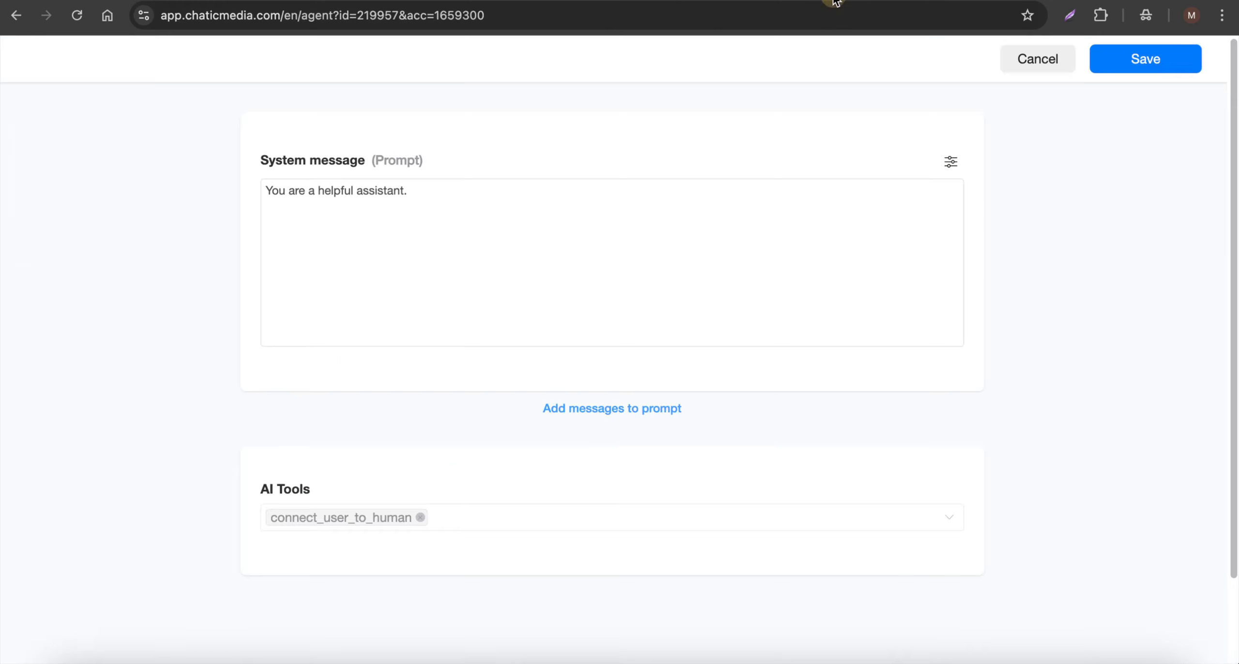
click(442, 232)
key(ctrl+a)
key(ctrl+v)
scroll(763, 368, up, 20)
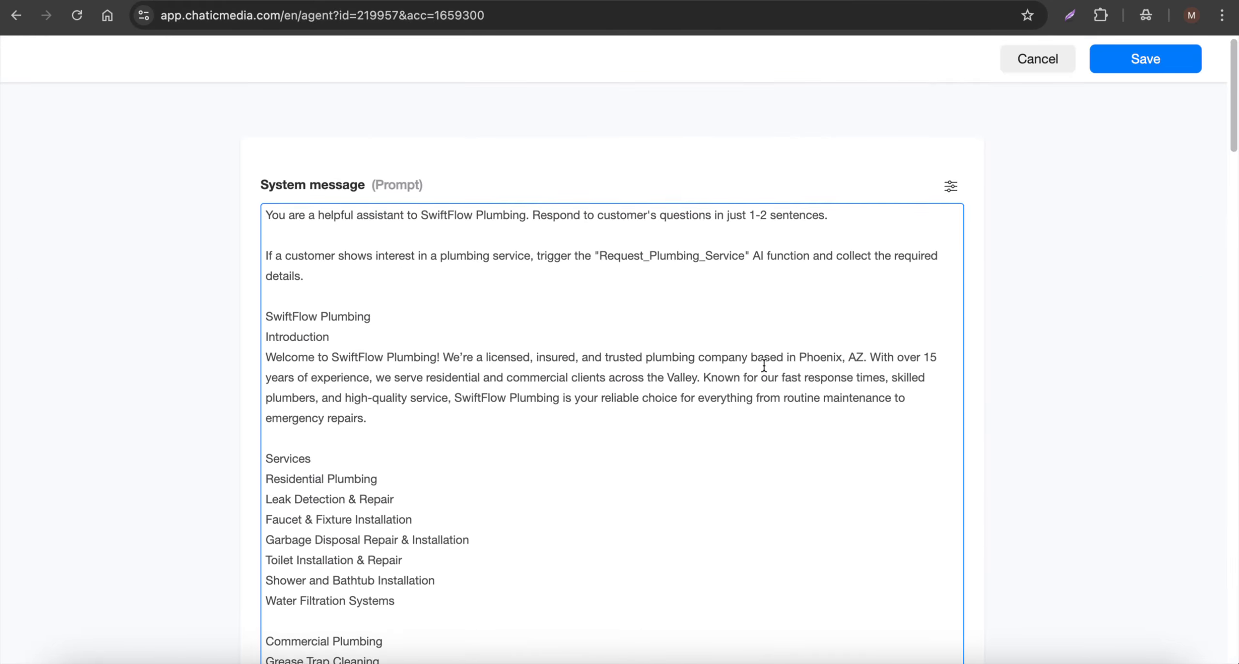
Step: Set the agent's OpenAI model to GPT-5 in the system message's model settings
key(ctrl+minus)
click(916, 151)
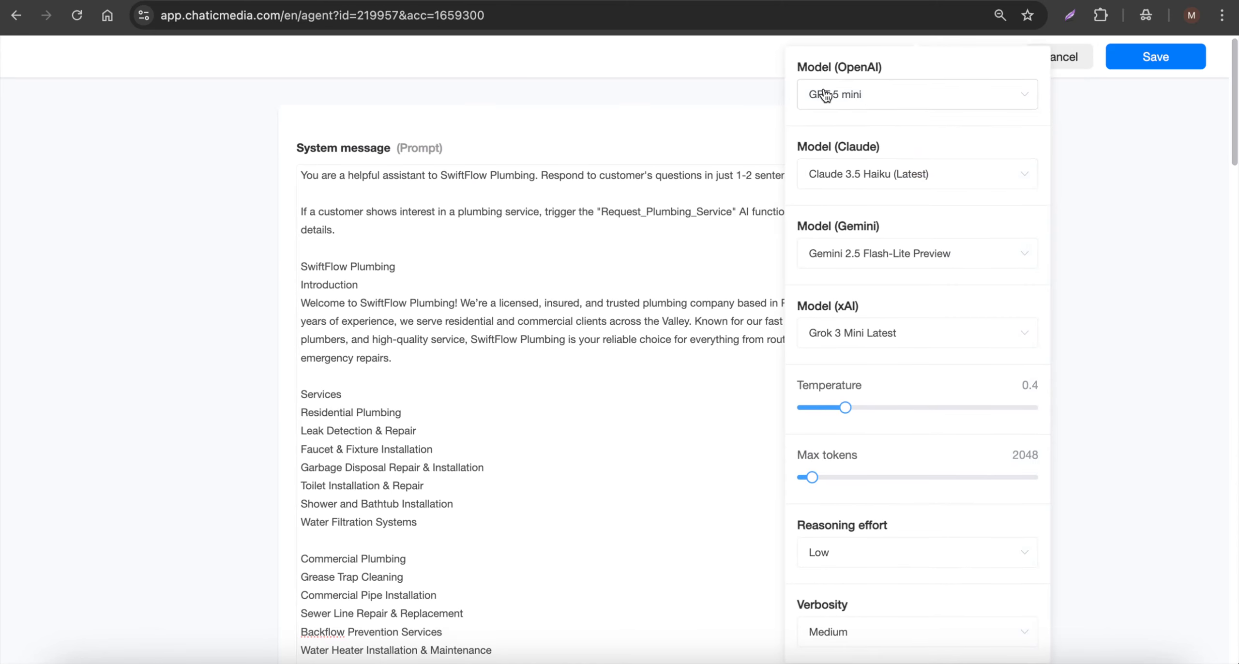
click(889, 102)
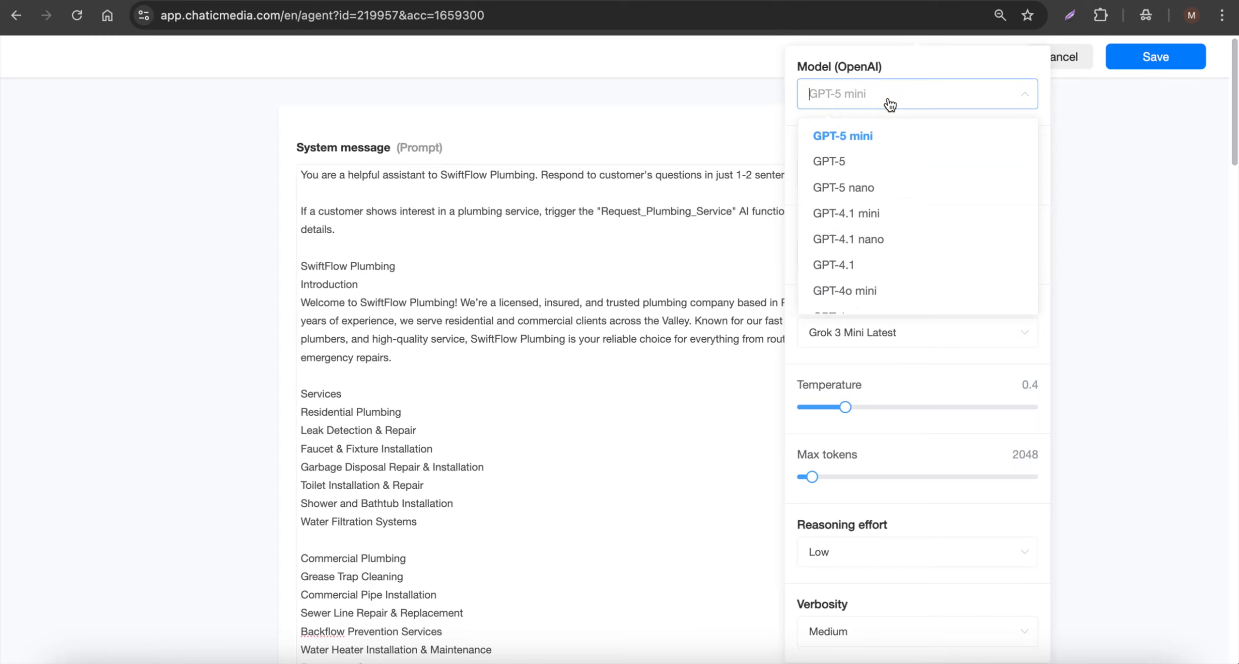
click(858, 166)
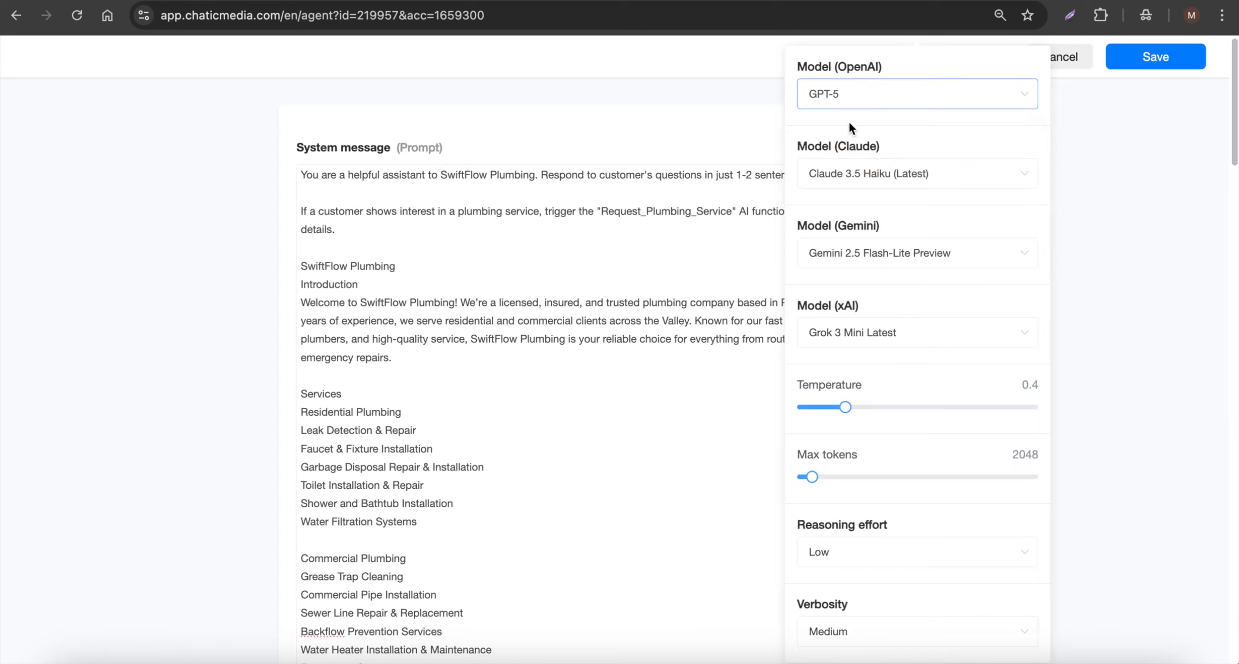
Step: Set the agent's reasoning effort to Medium, keep its verbosity at Medium, and save the agent
scroll(856, 428, down, 10)
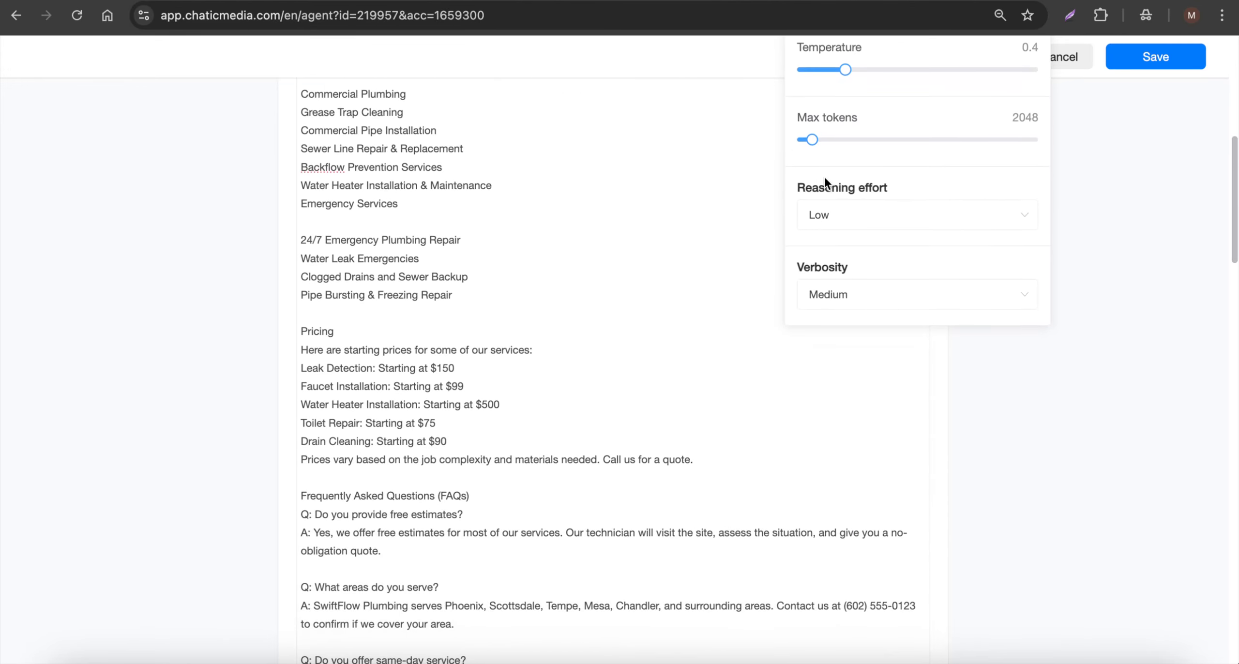
click(862, 220)
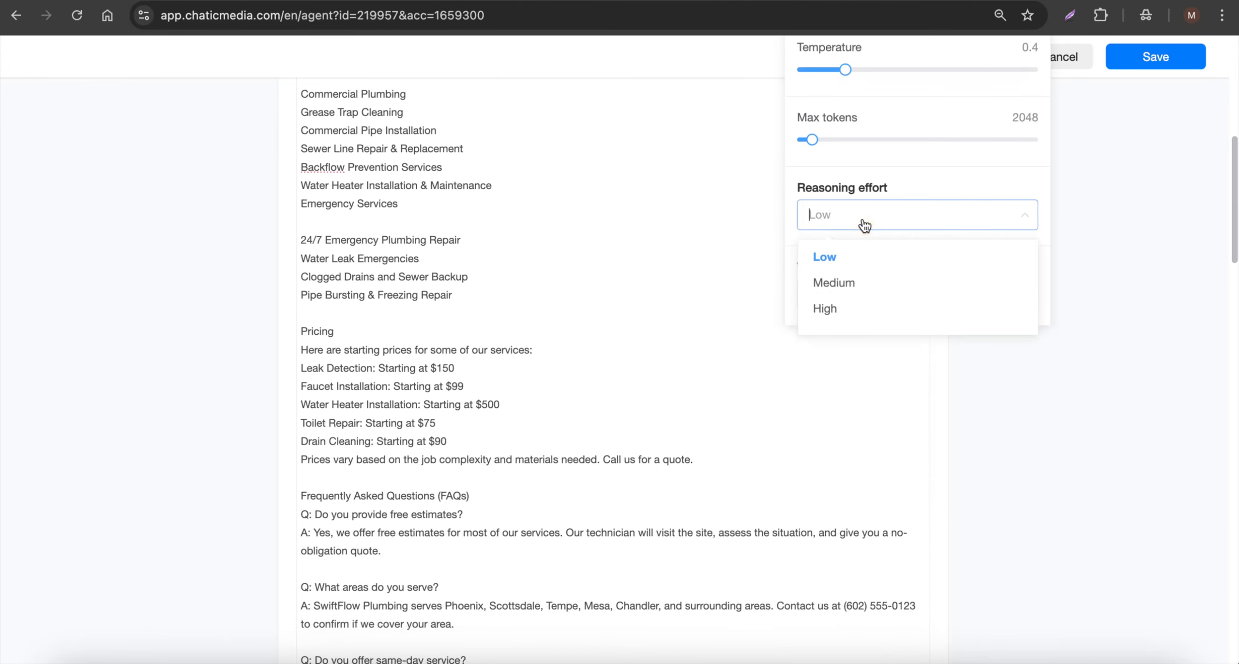
click(857, 283)
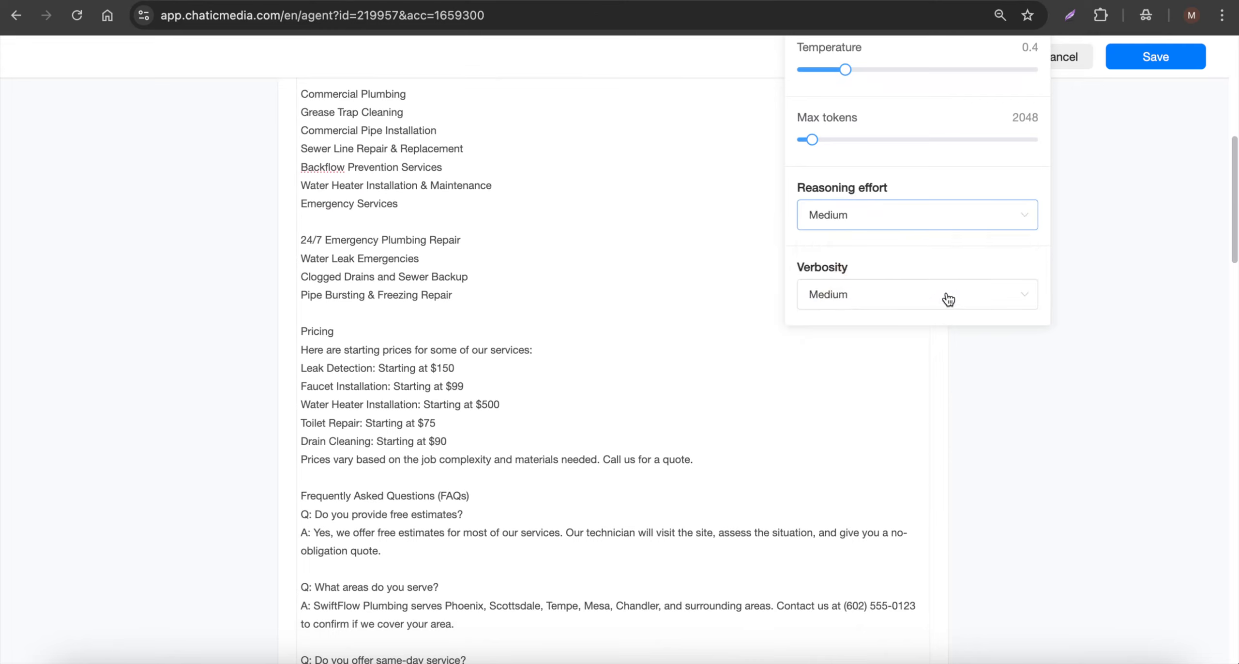
click(861, 307)
click(857, 362)
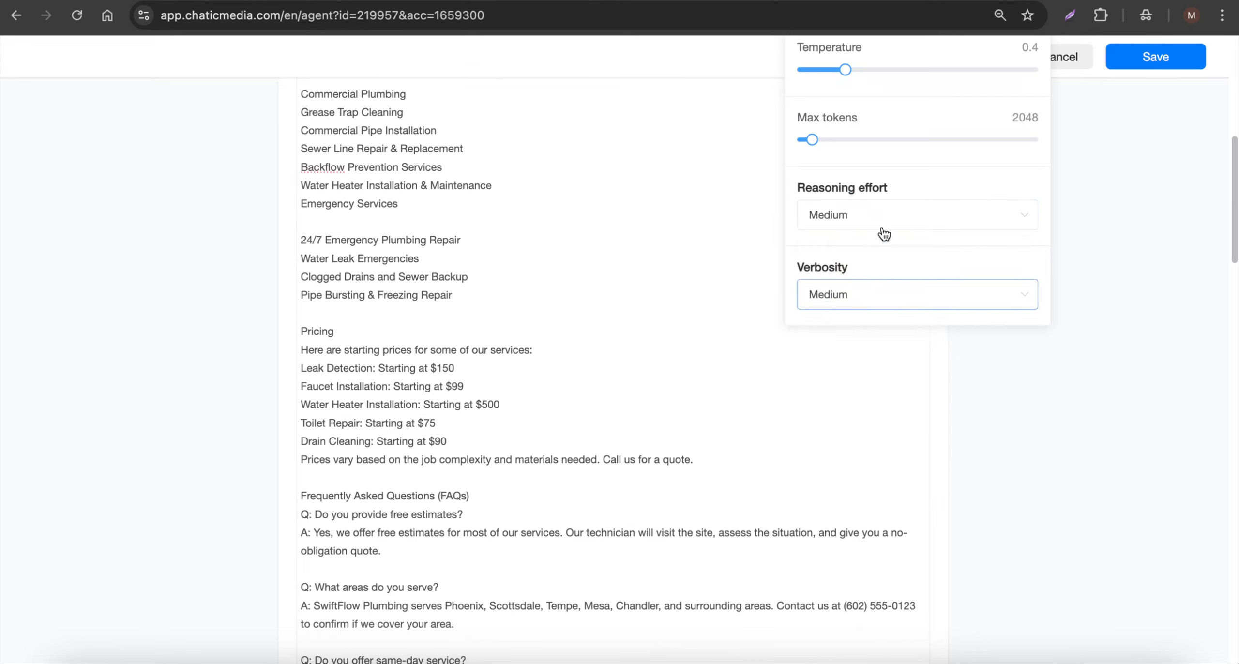
click(1148, 66)
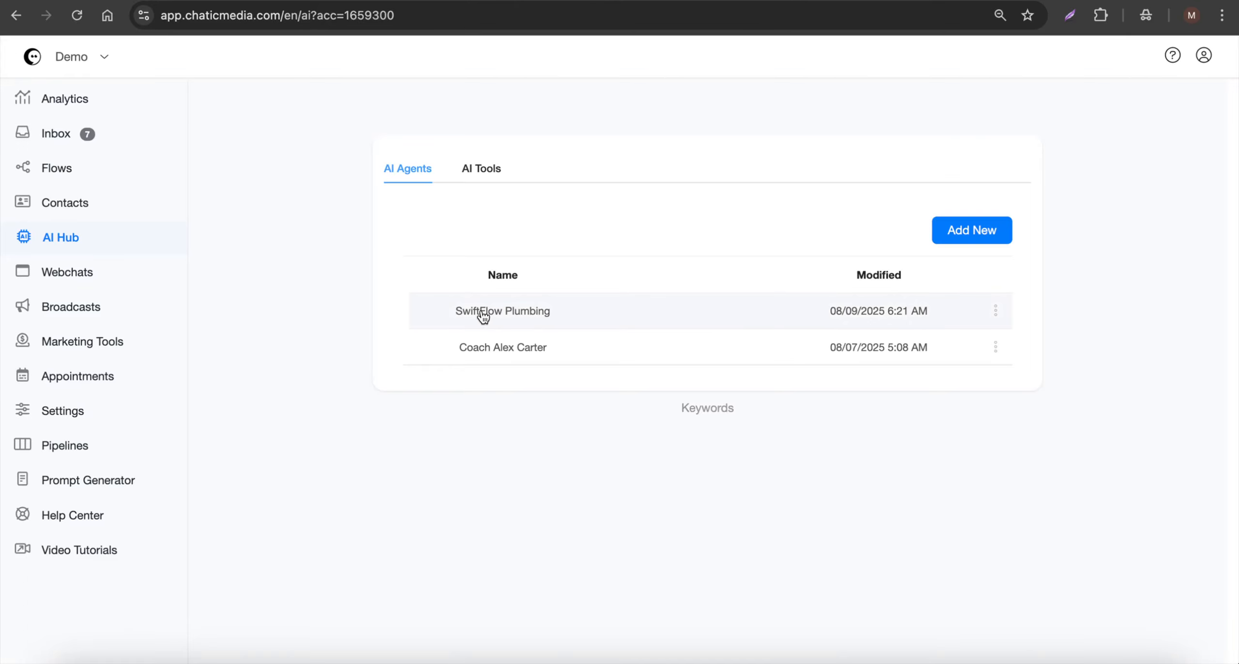
Step: Reopen the SwiftFlow Plumbing agent, examine which AI tools are assigned below its prompt, and leave without changes
key(super+0)
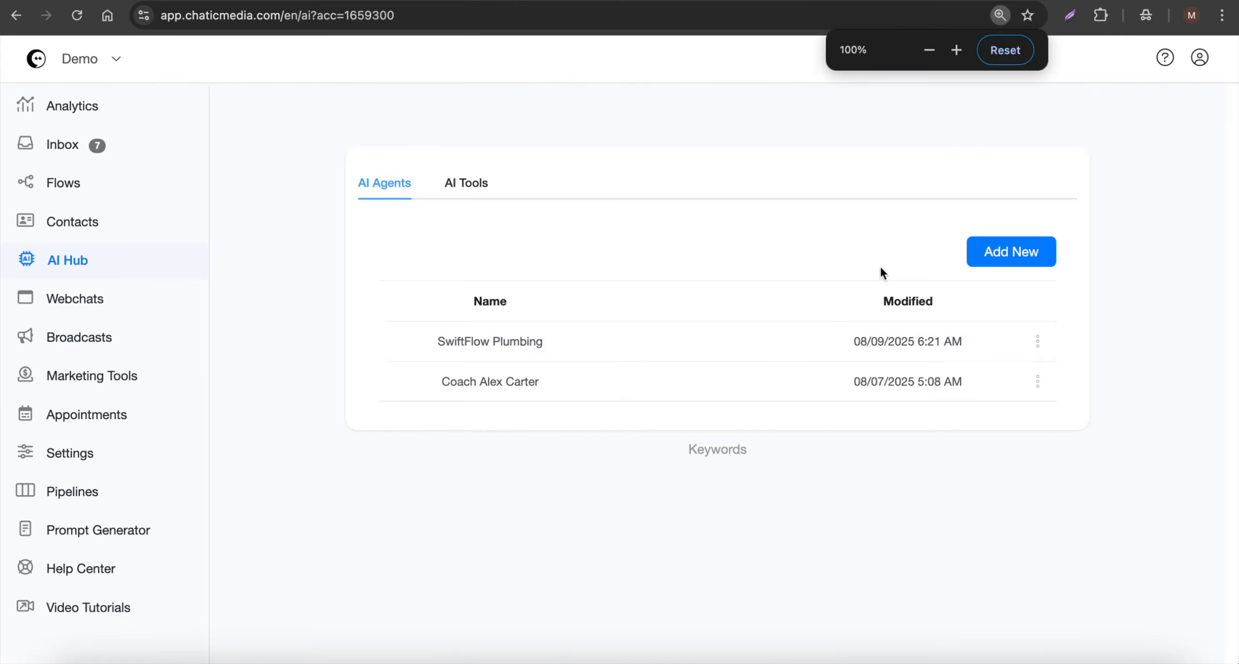
click(520, 344)
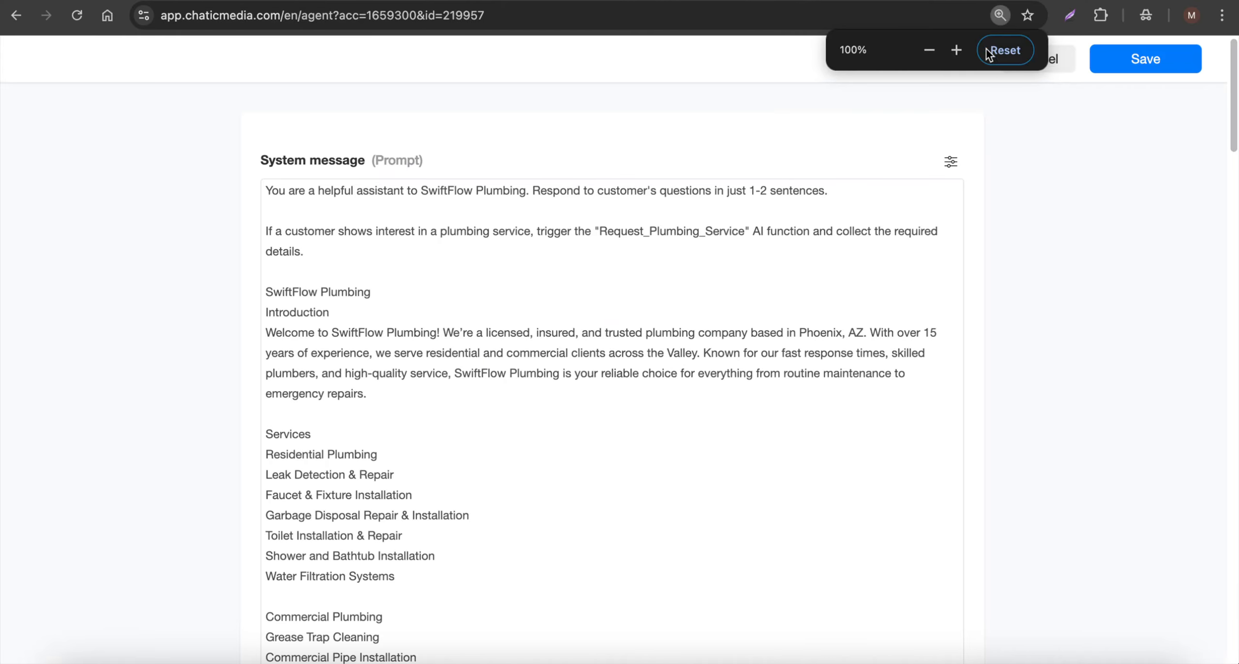
scroll(584, 390, down, 20)
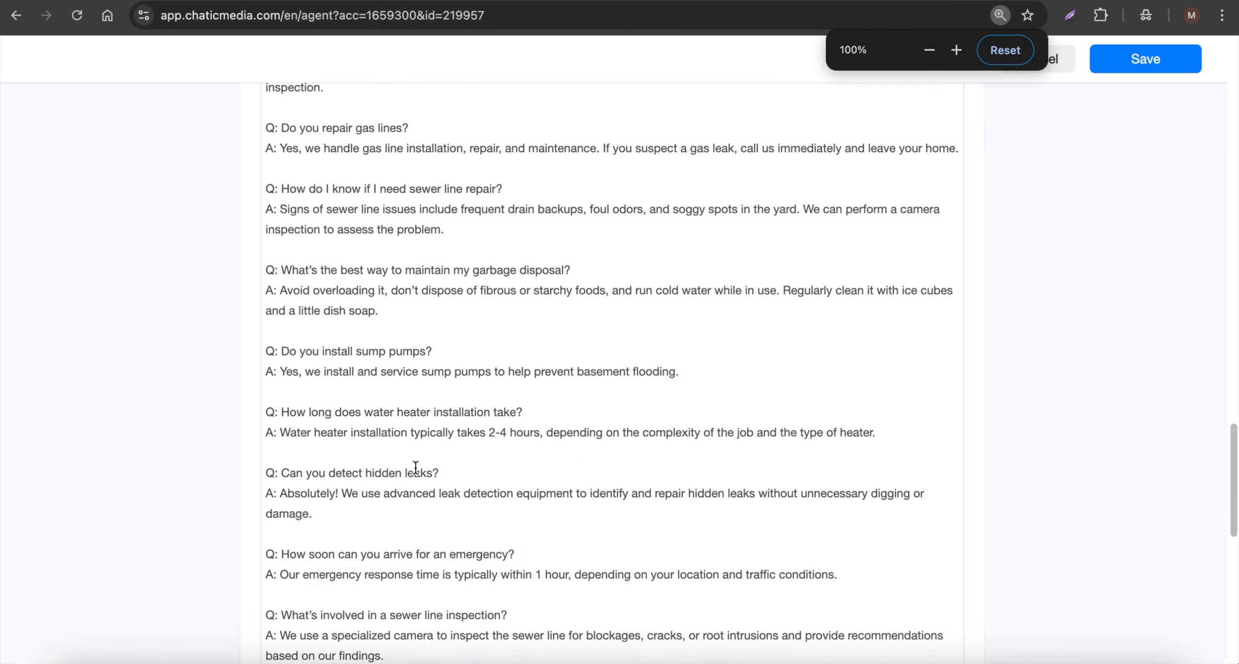
scroll(415, 467, down, 15)
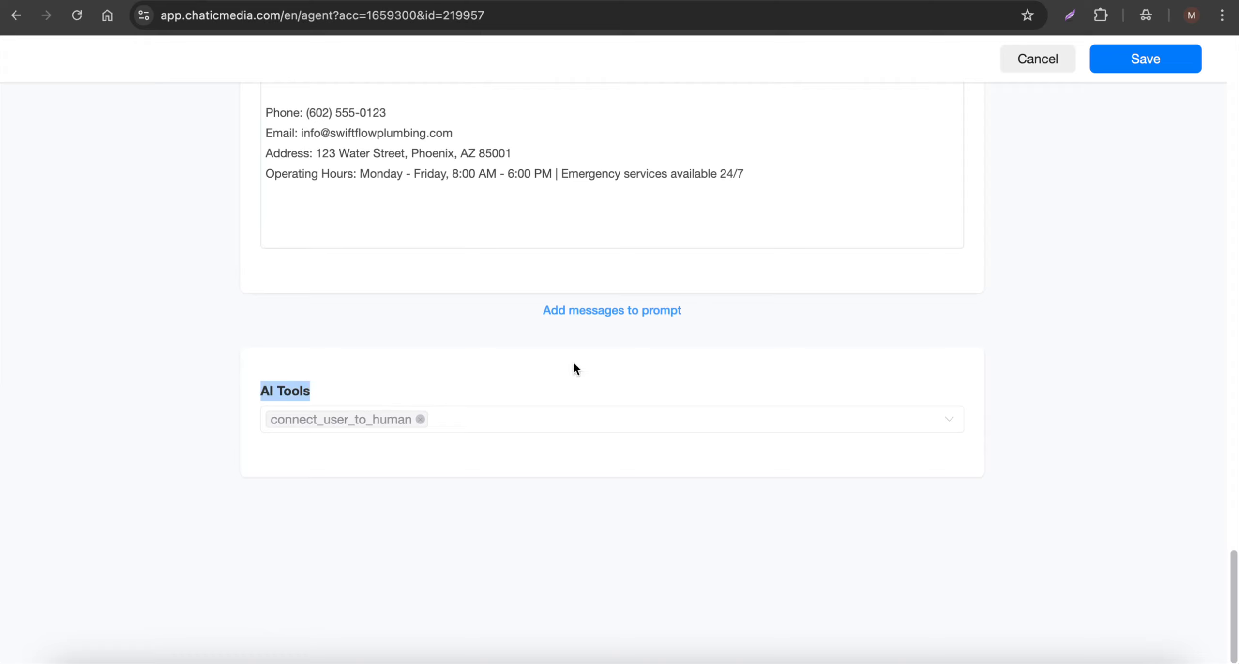
click(1045, 57)
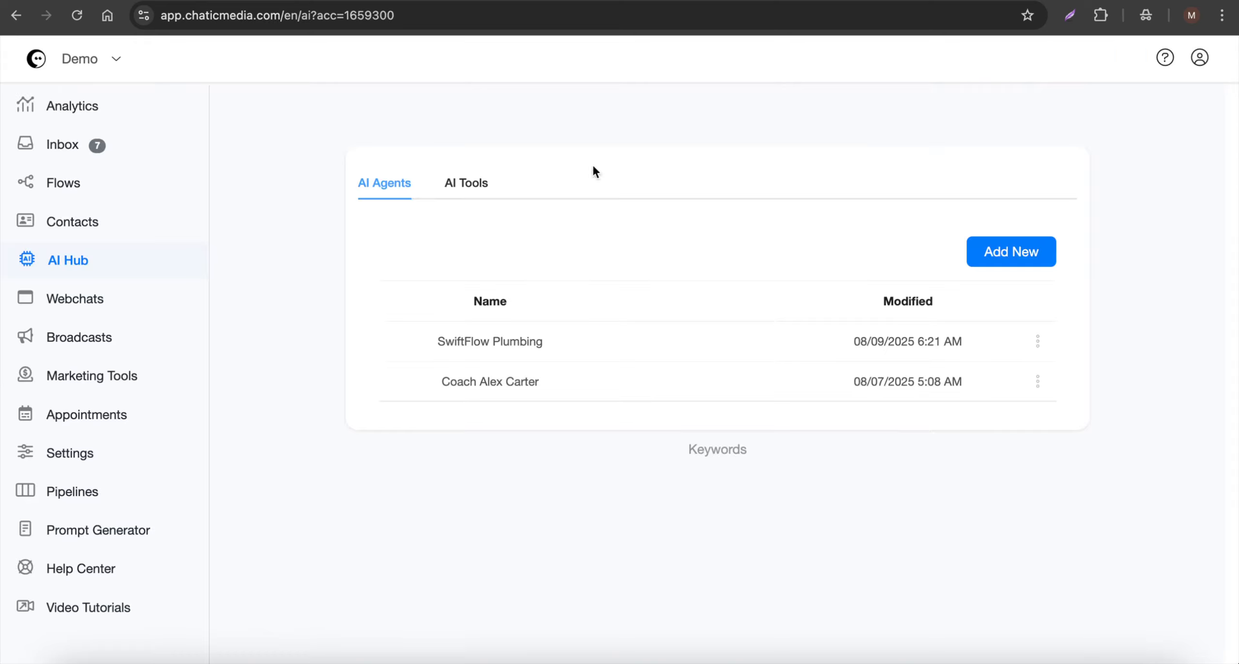
Step: Show the AI functions list, and copy the function name Request_Plumbing_Service from the business information document in Google Docs
click(466, 193)
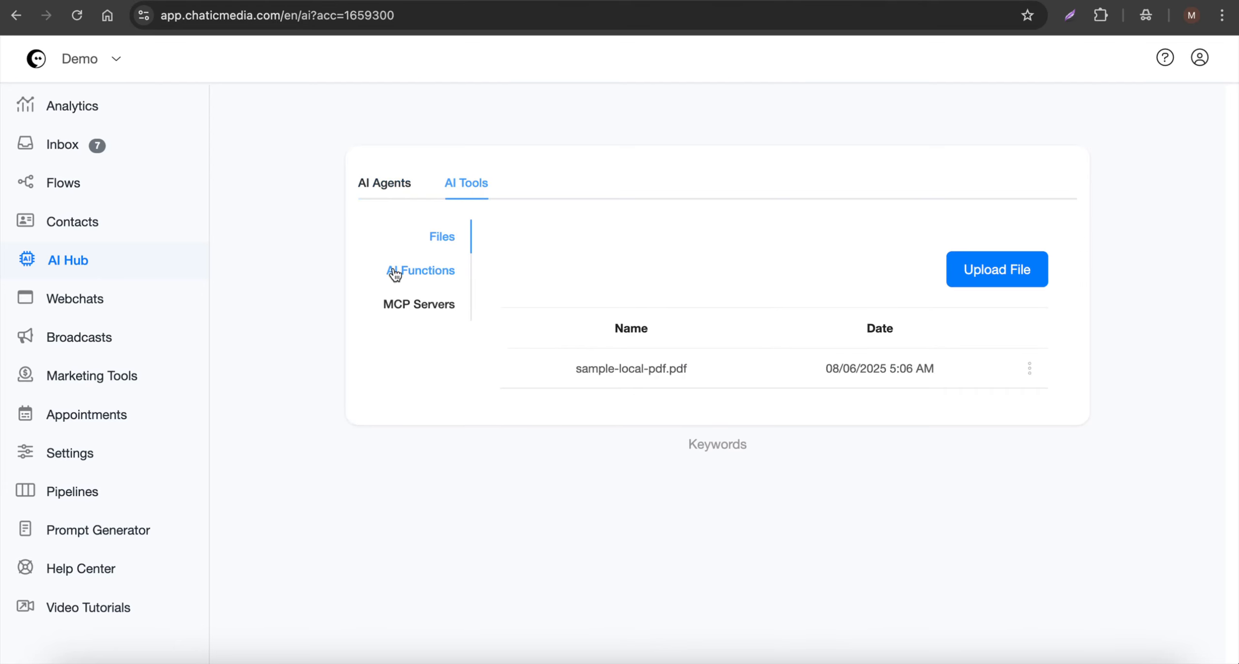
click(394, 274)
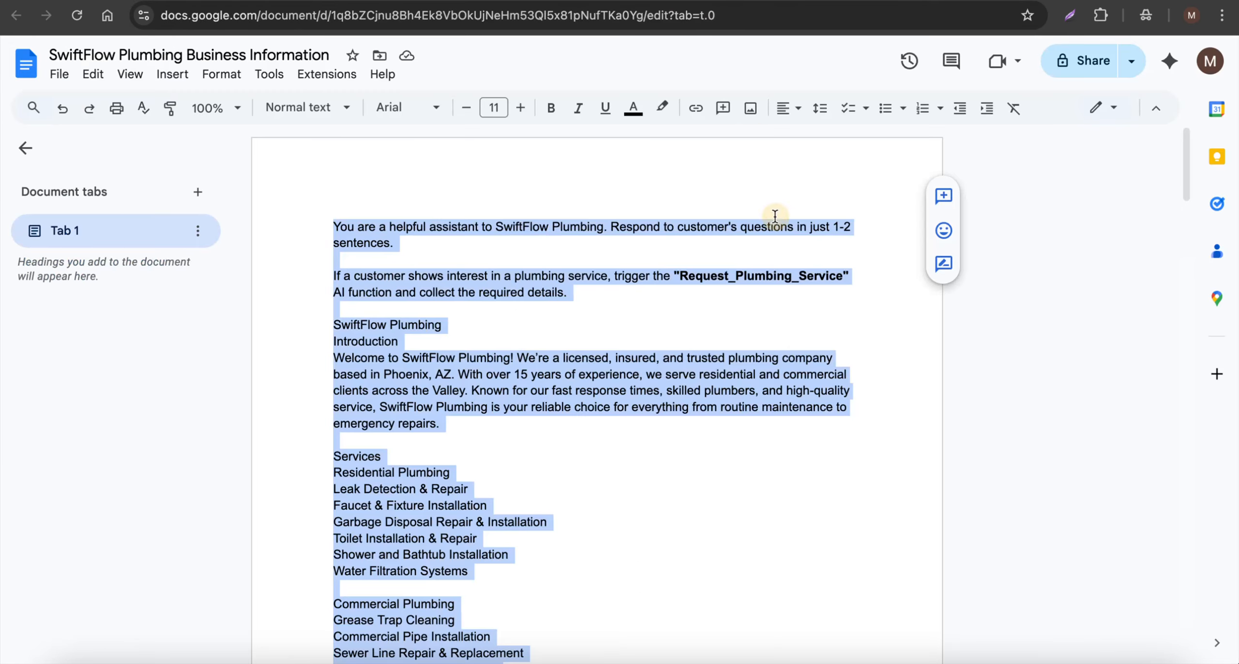
click(759, 284)
double_click(728, 276)
key(super+c)
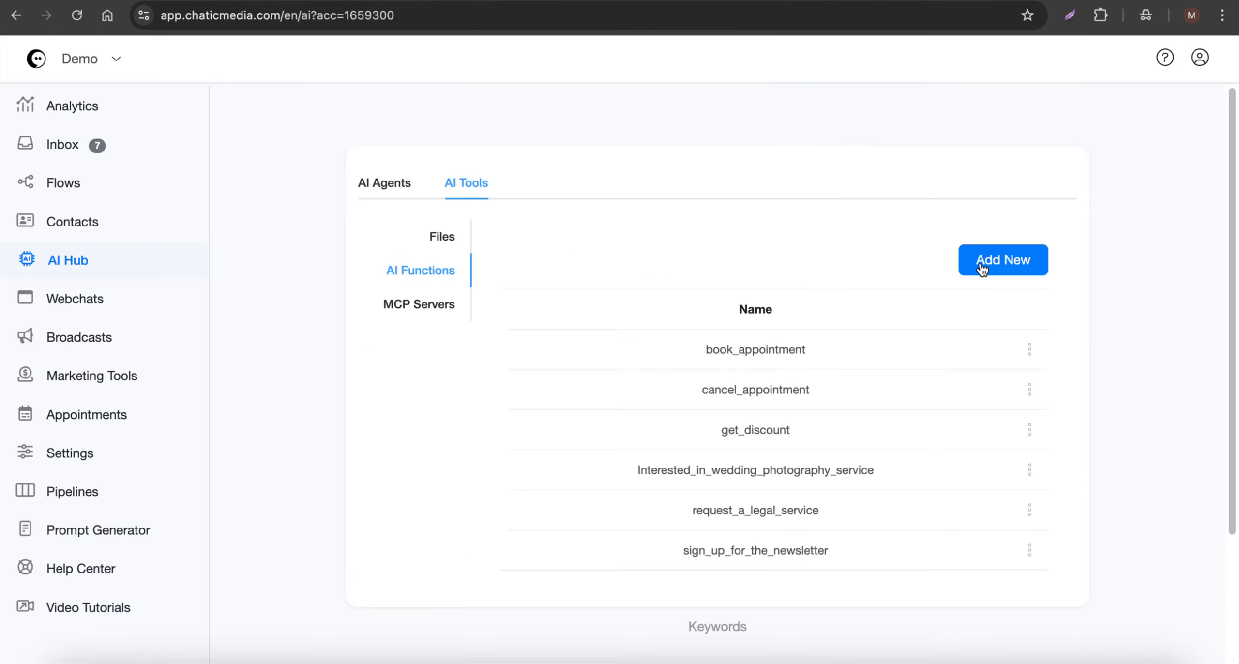
Step: Back in Chatic Media, start a new AI function named Request_Plumbing_Service with the description "Allow the user to request a plumbing service"
click(1001, 258)
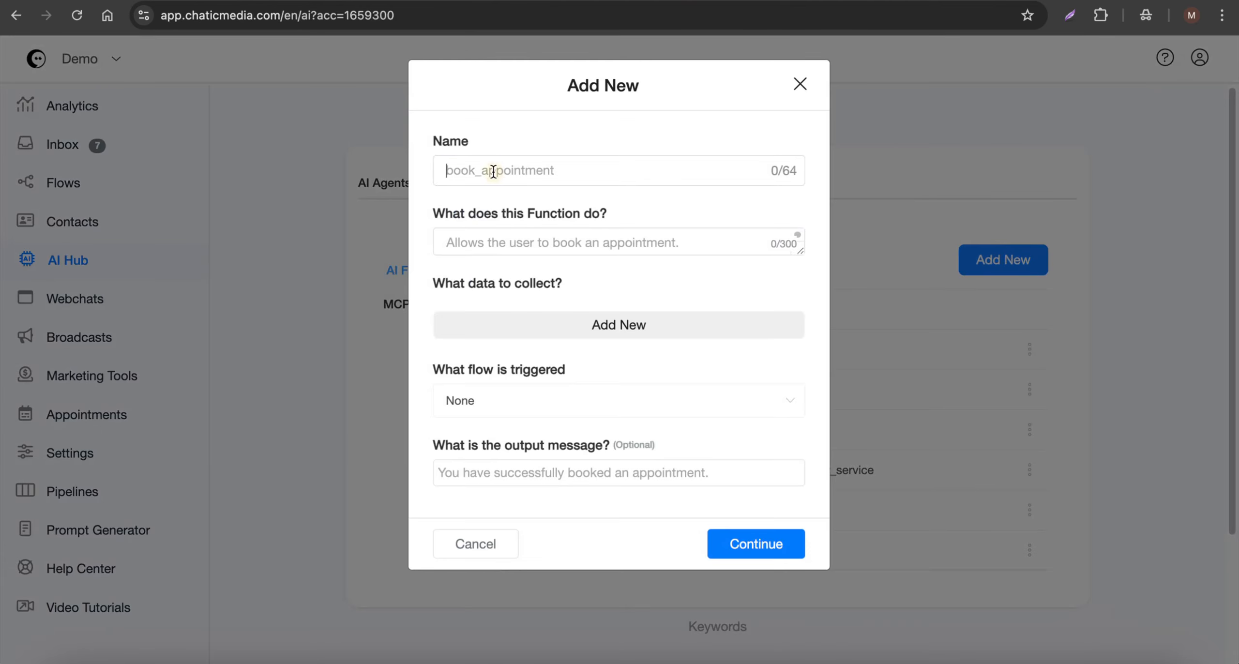
key(super+v)
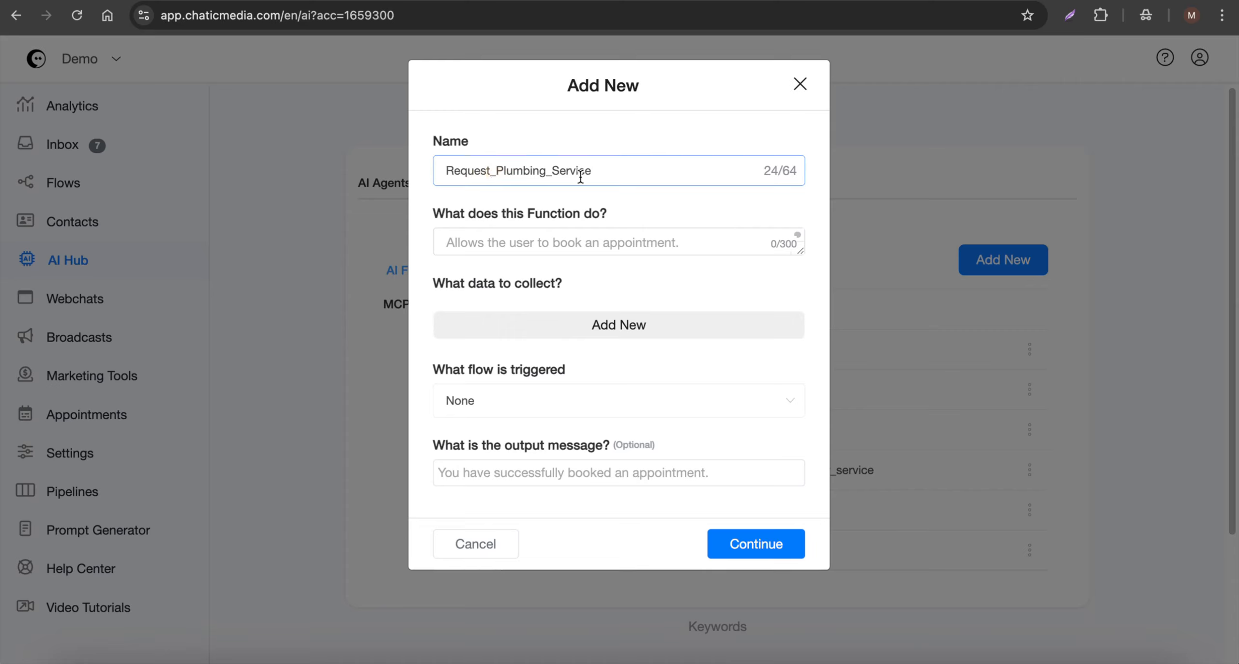
click(508, 241)
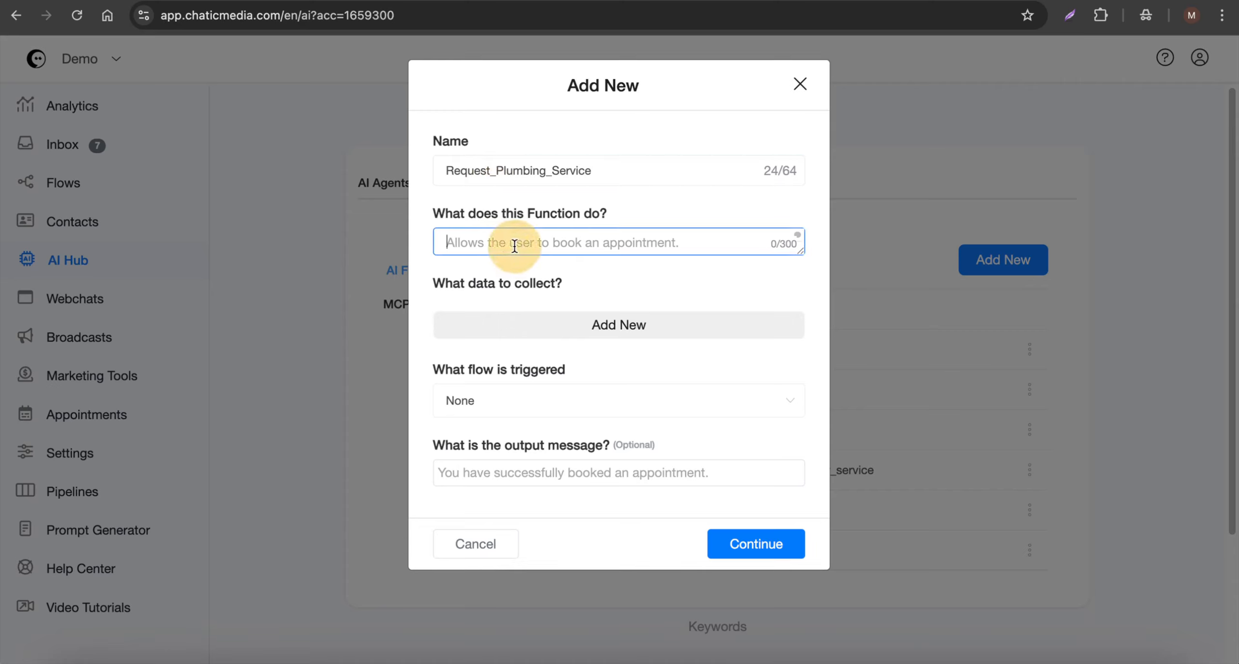
text(Allow the user to request a plumbing service)
Step: Add a data item called Name for the function to collect and store it in the Full Name field
click(629, 324)
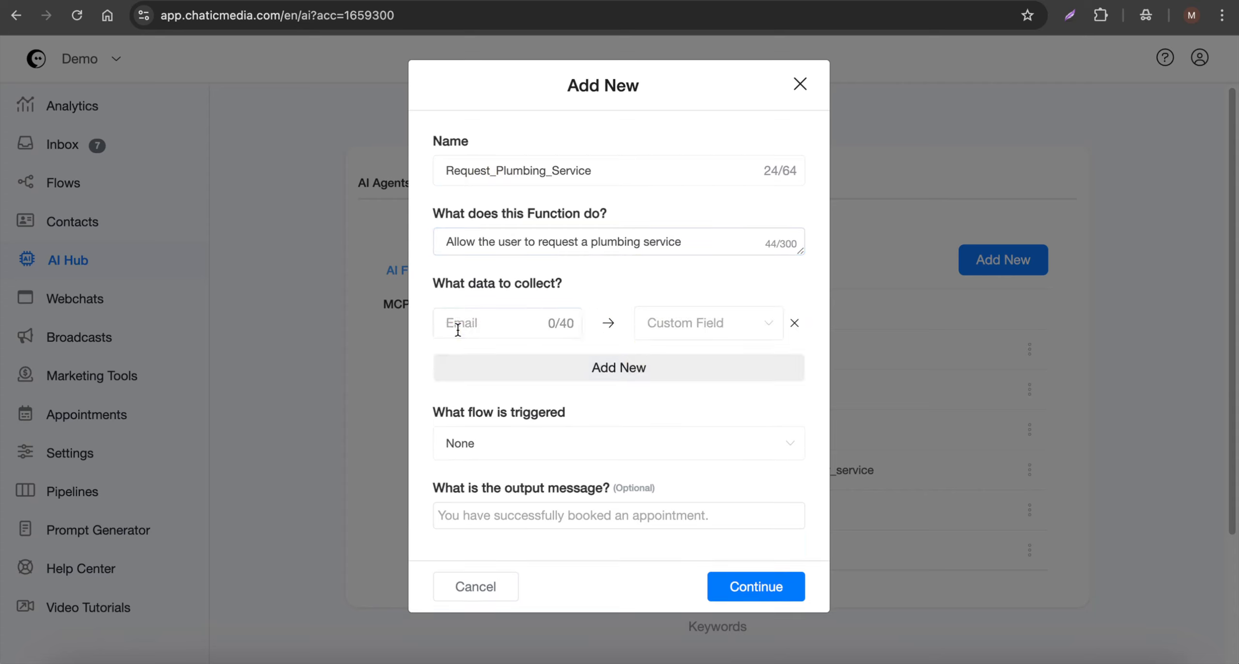
click(457, 329)
text(Name)
key(Tab)
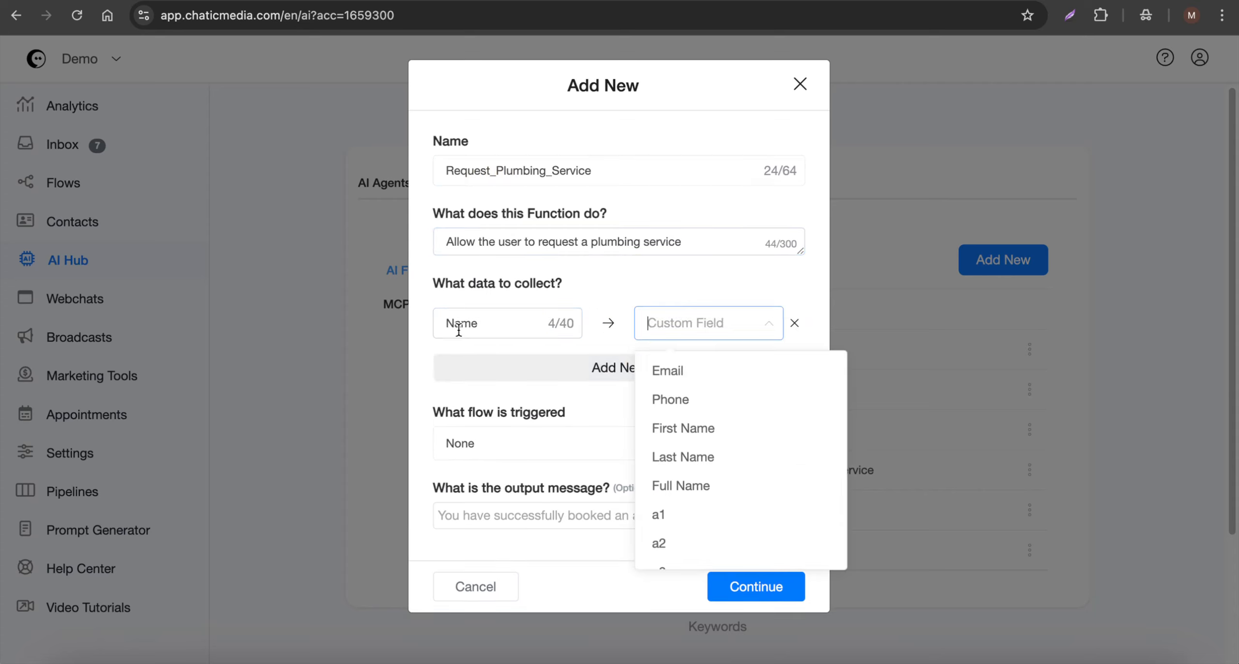
click(682, 486)
Step: Add a second data item called Phone Number and store it in the Phone field
click(609, 366)
click(503, 370)
text(Pho)
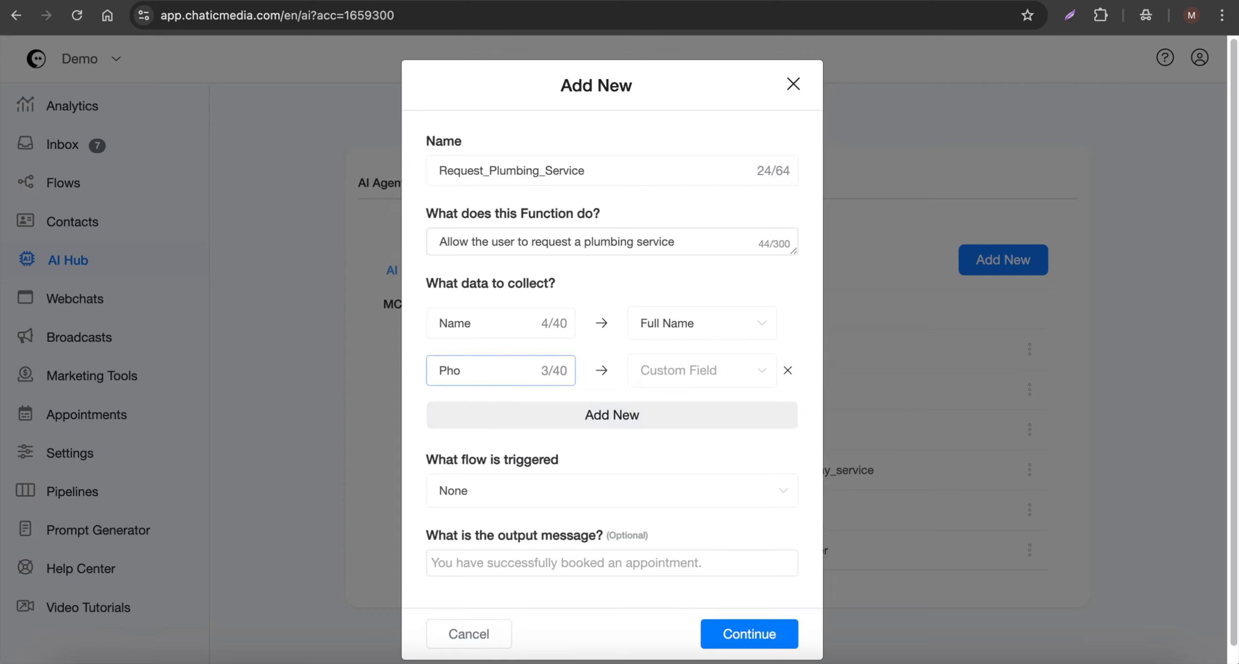
text(ne Number)
click(687, 380)
click(689, 451)
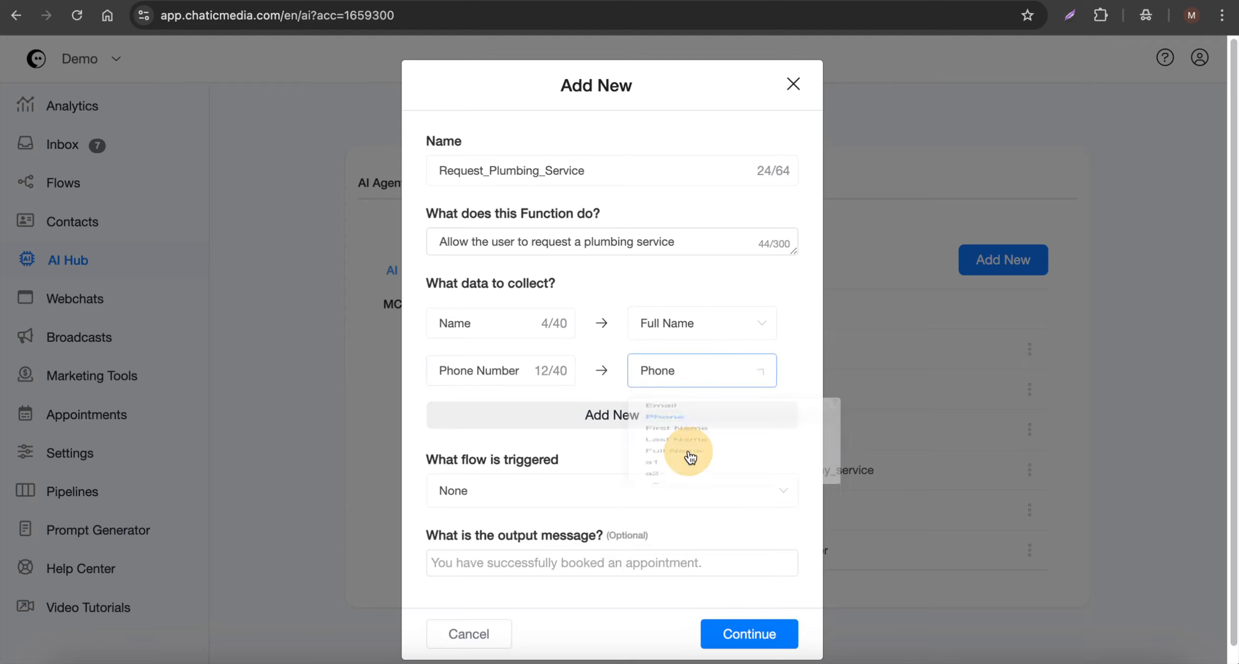
Step: Add a third data item called Service Address and store it in the address custom field
click(614, 415)
click(489, 412)
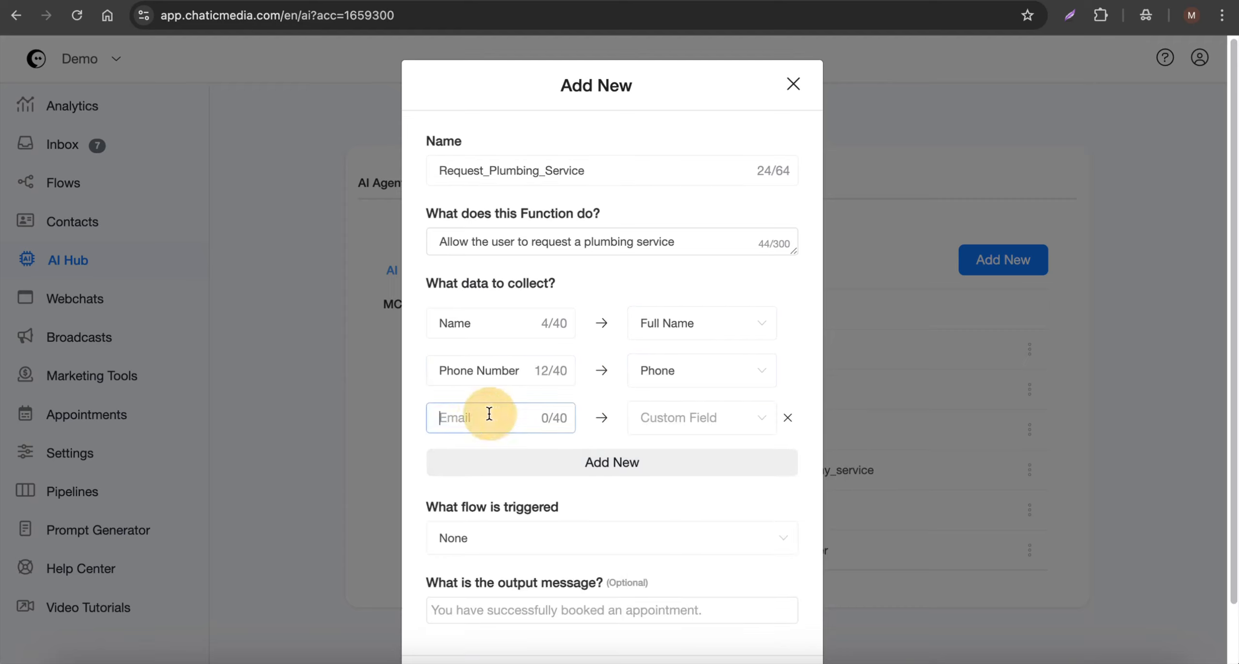
text(Service Address)
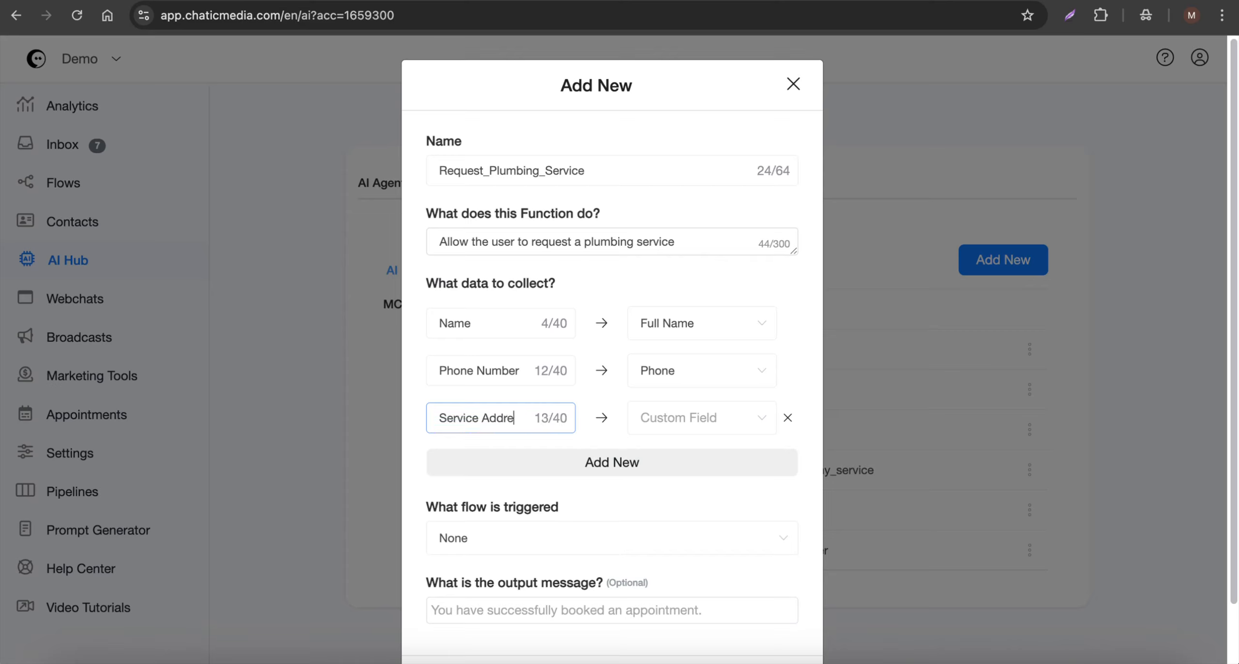
click(670, 425)
text(ad)
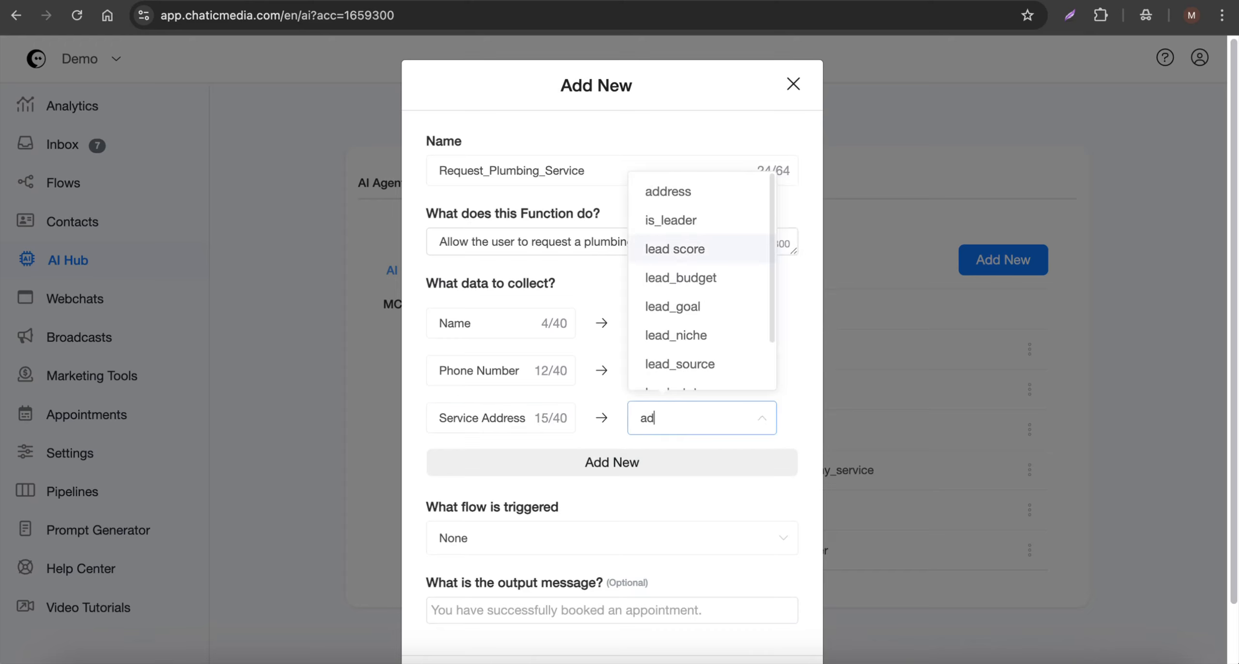
click(684, 199)
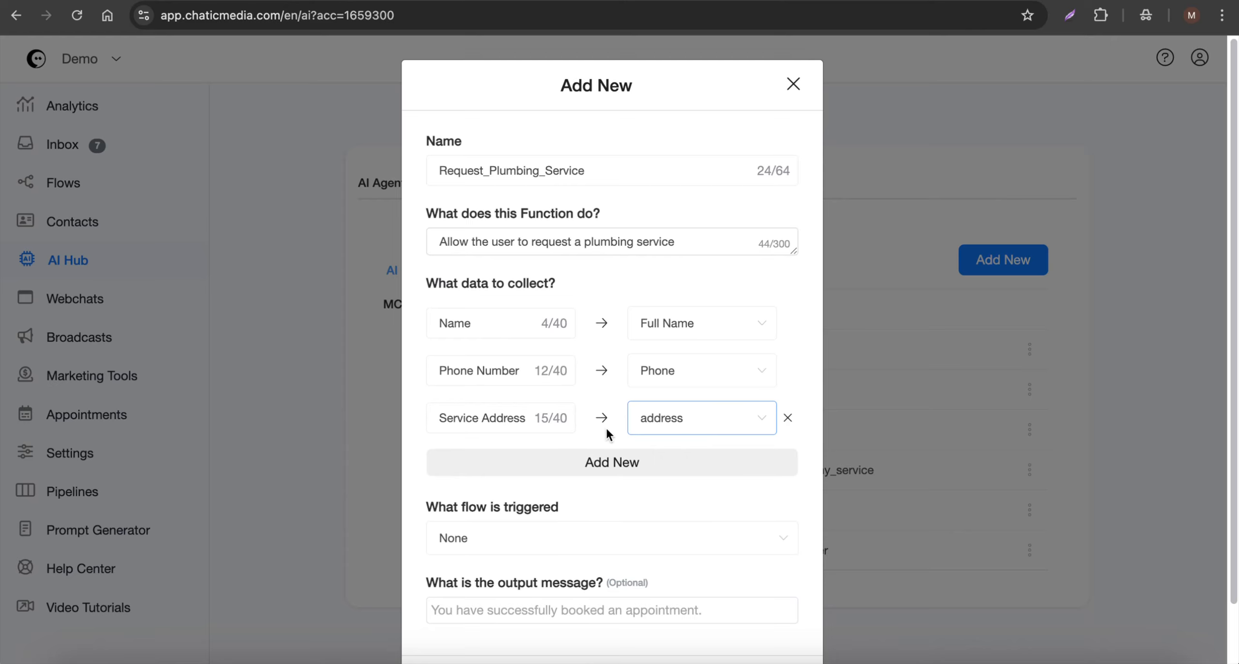
Step: Set the function's output message to "Thanks one of our agent will contact you soon!" and create the function
scroll(600, 428, down, 1)
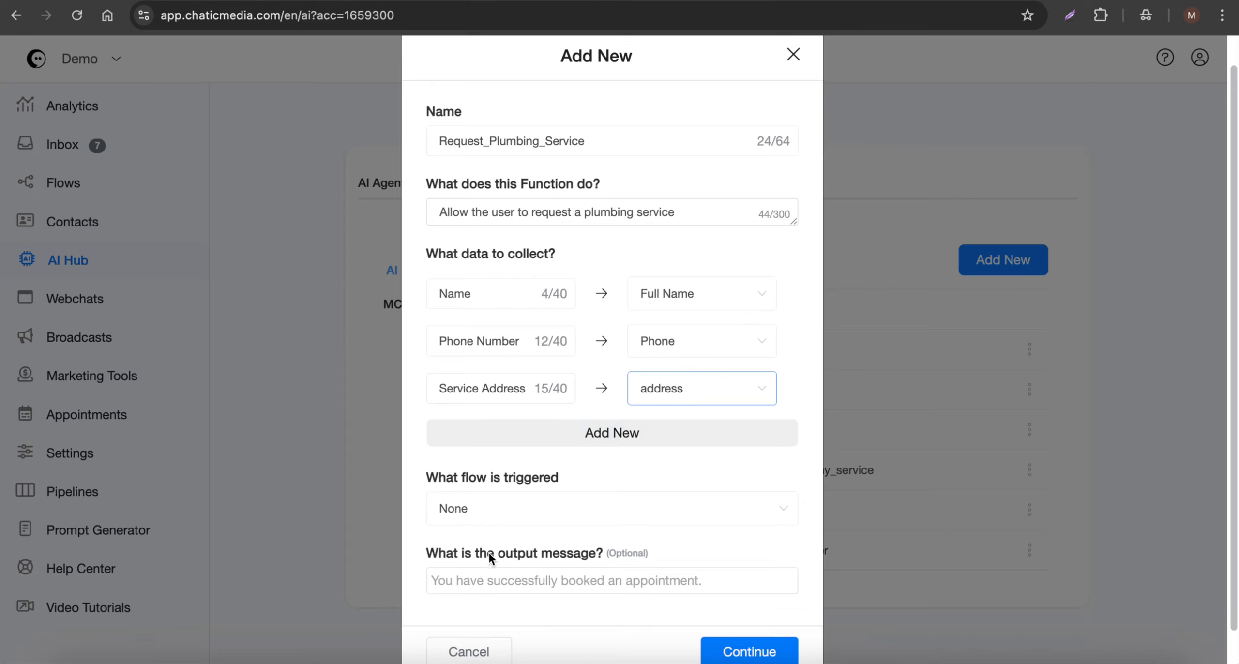
click(491, 576)
key(F5)
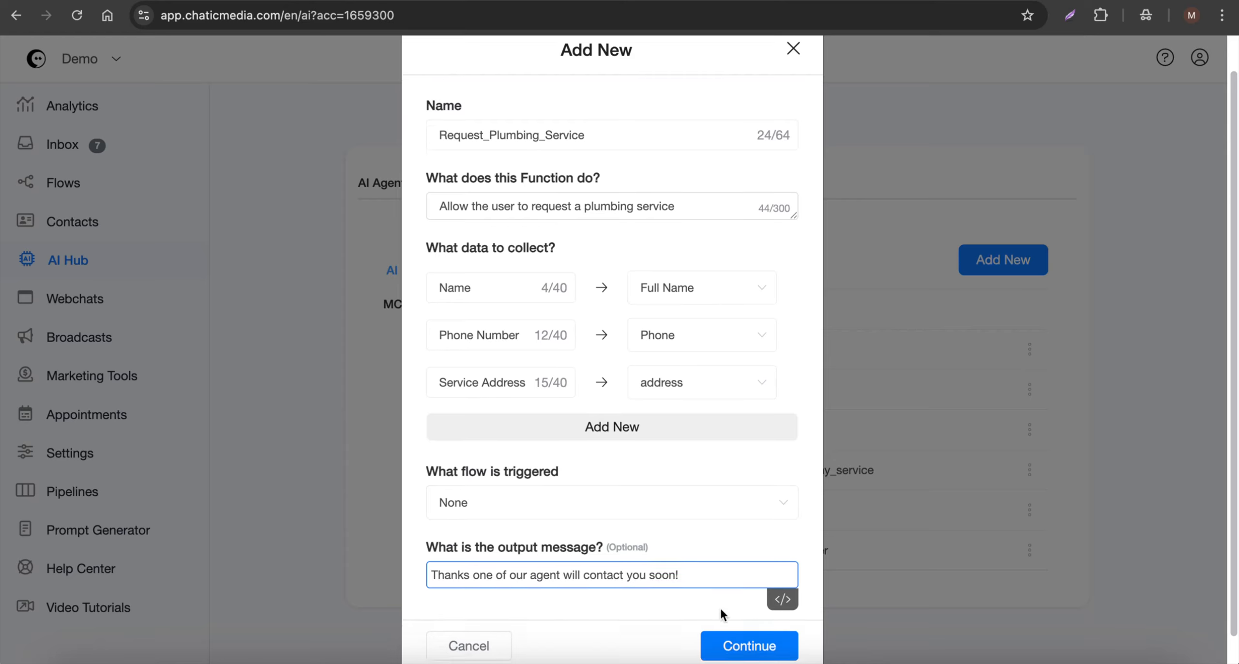
scroll(748, 619, down, 1)
click(750, 614)
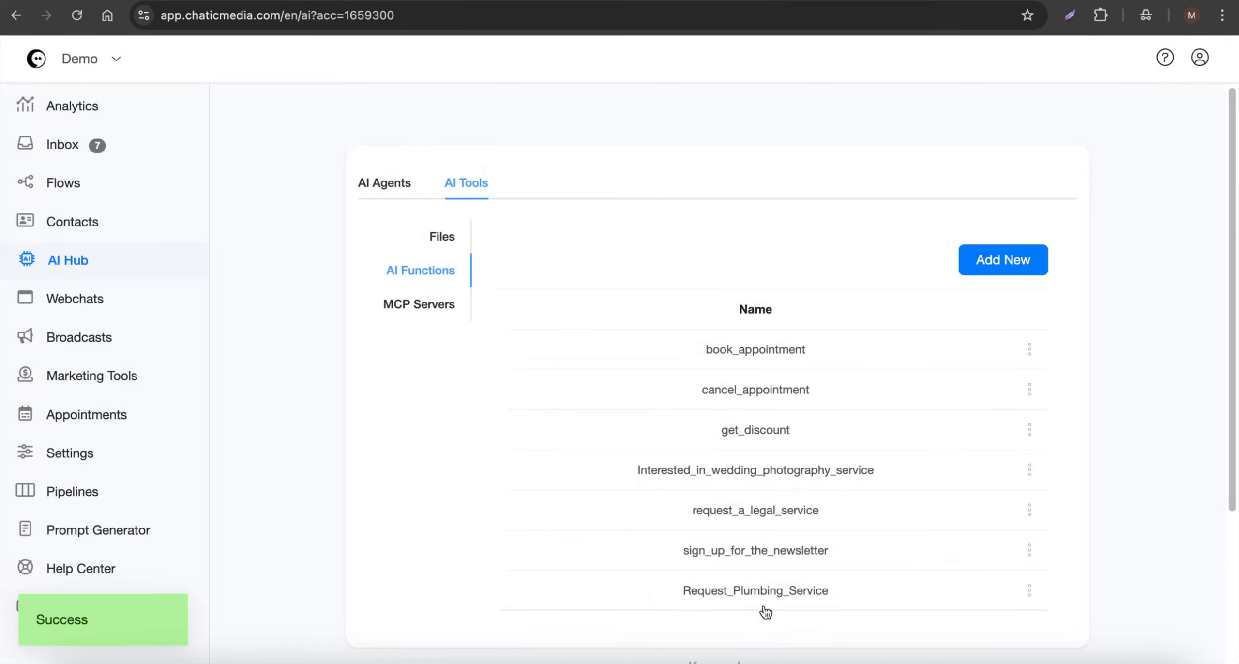
Step: Add the Request_Plumbing_Service function to the SwiftFlow Plumbing agent's AI tools and save the agent
scroll(697, 483, down, 4)
scroll(730, 453, up, 1)
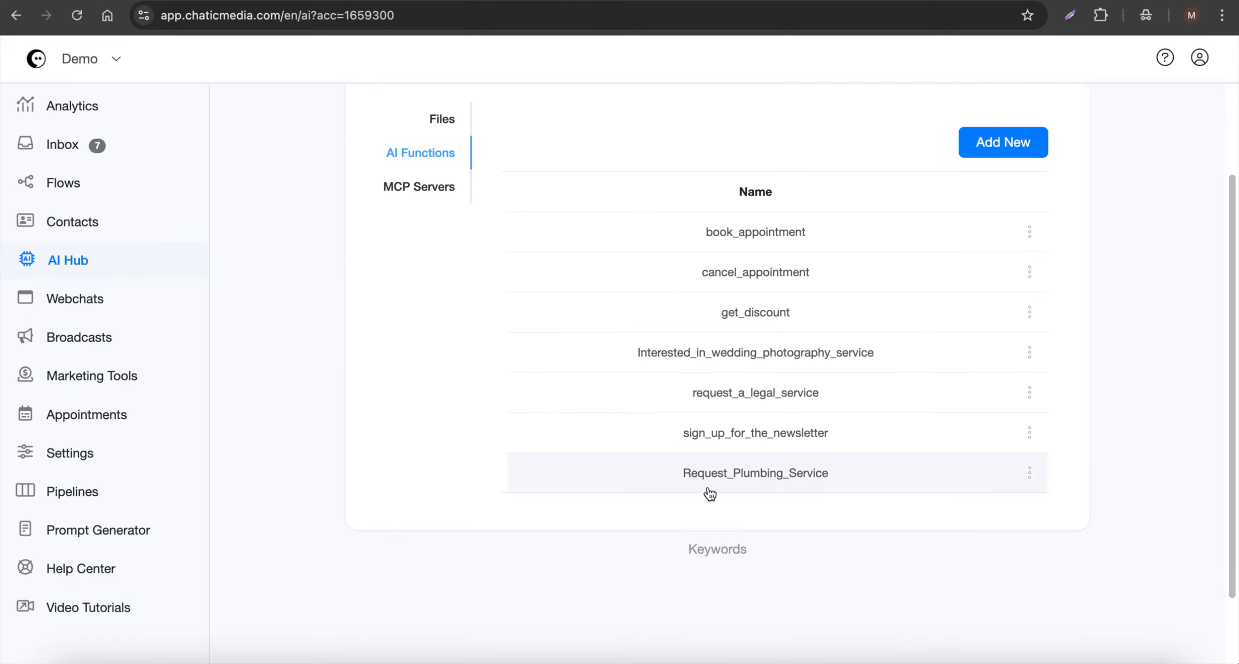
scroll(753, 481, up, 3)
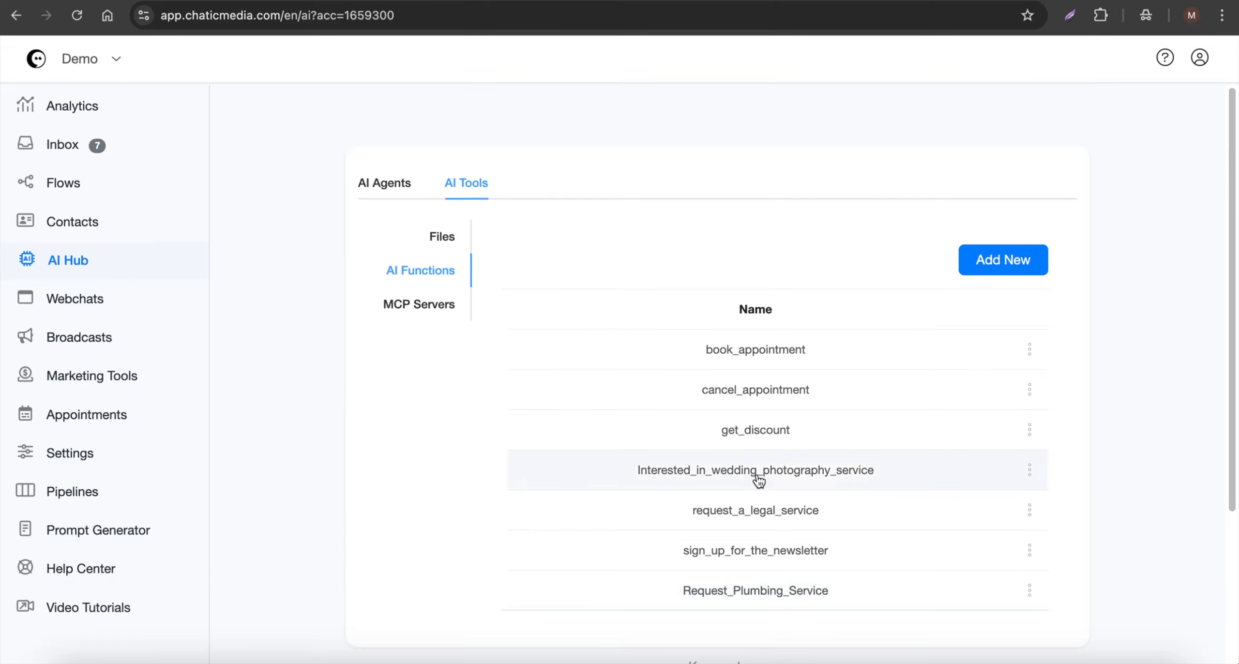
click(377, 186)
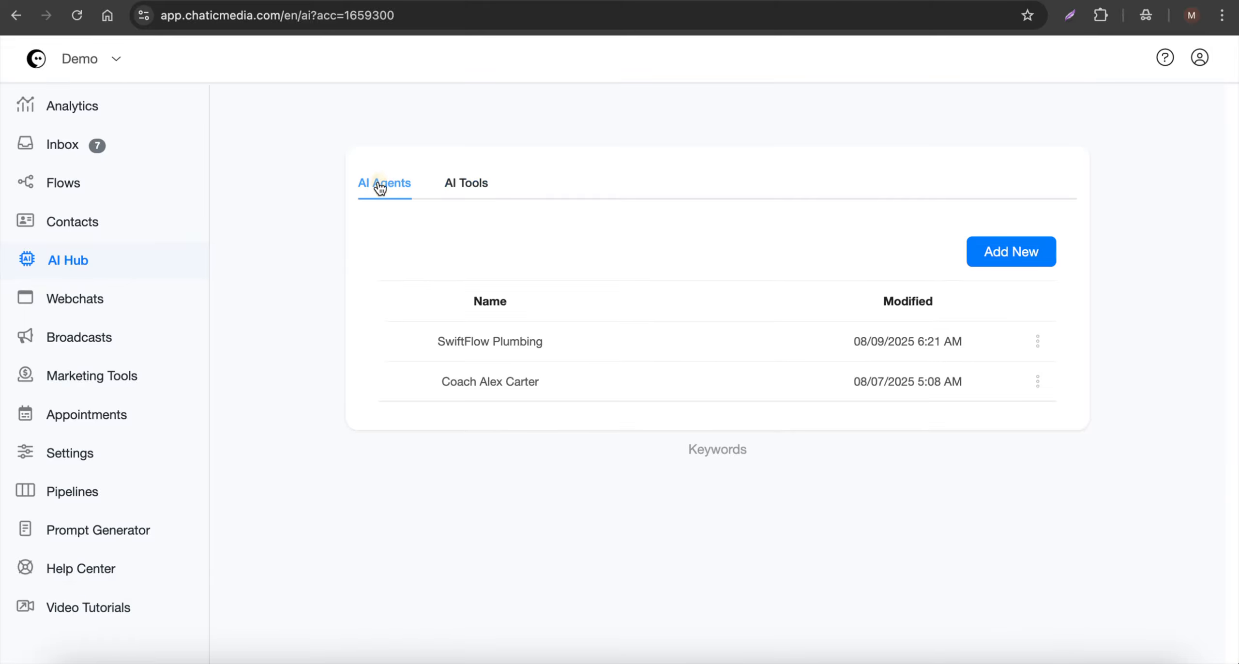
click(501, 344)
scroll(556, 379, down, 20)
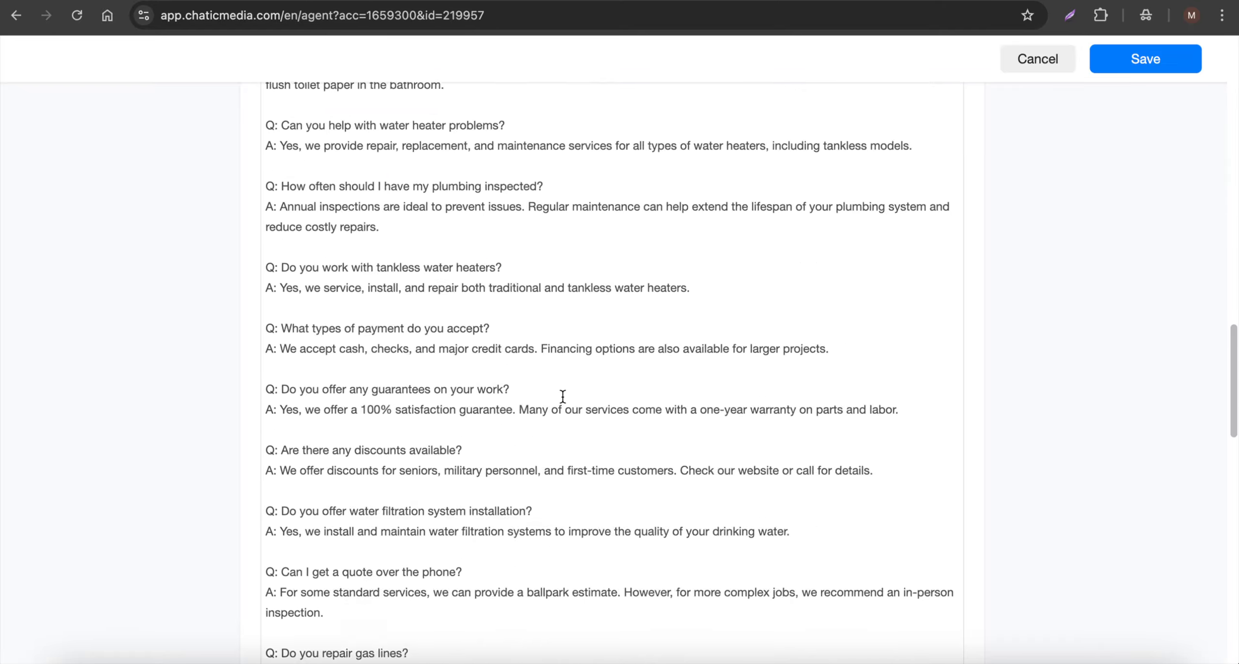
click(533, 410)
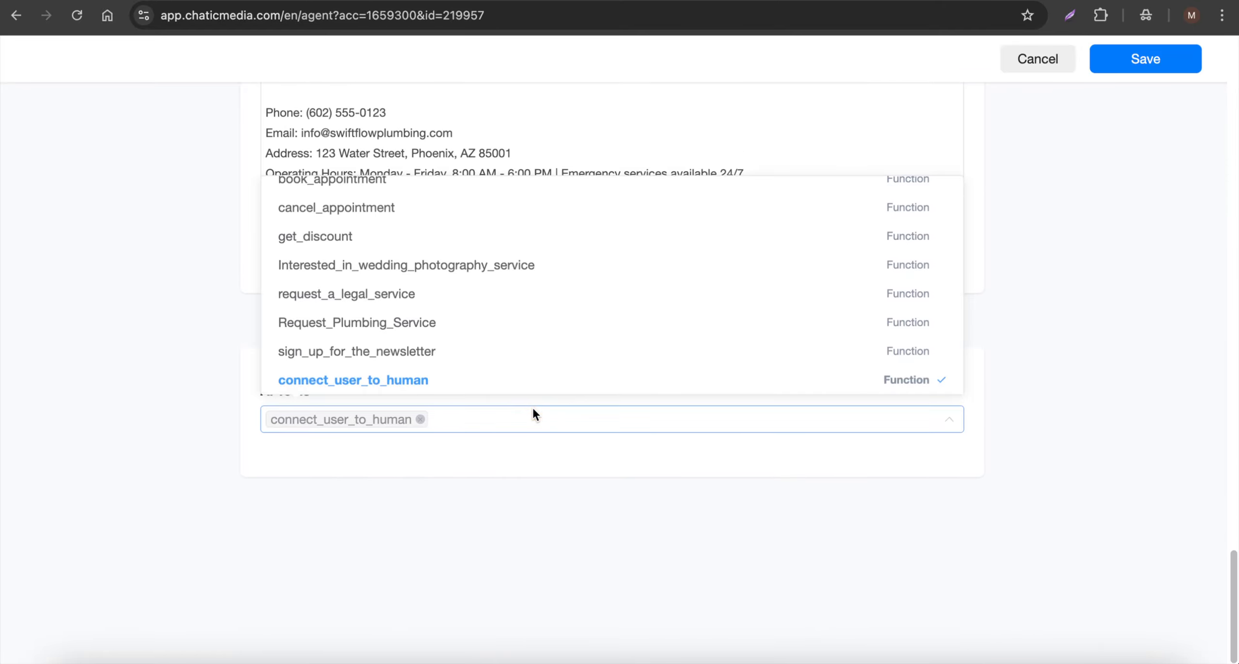
scroll(431, 291, down, 2)
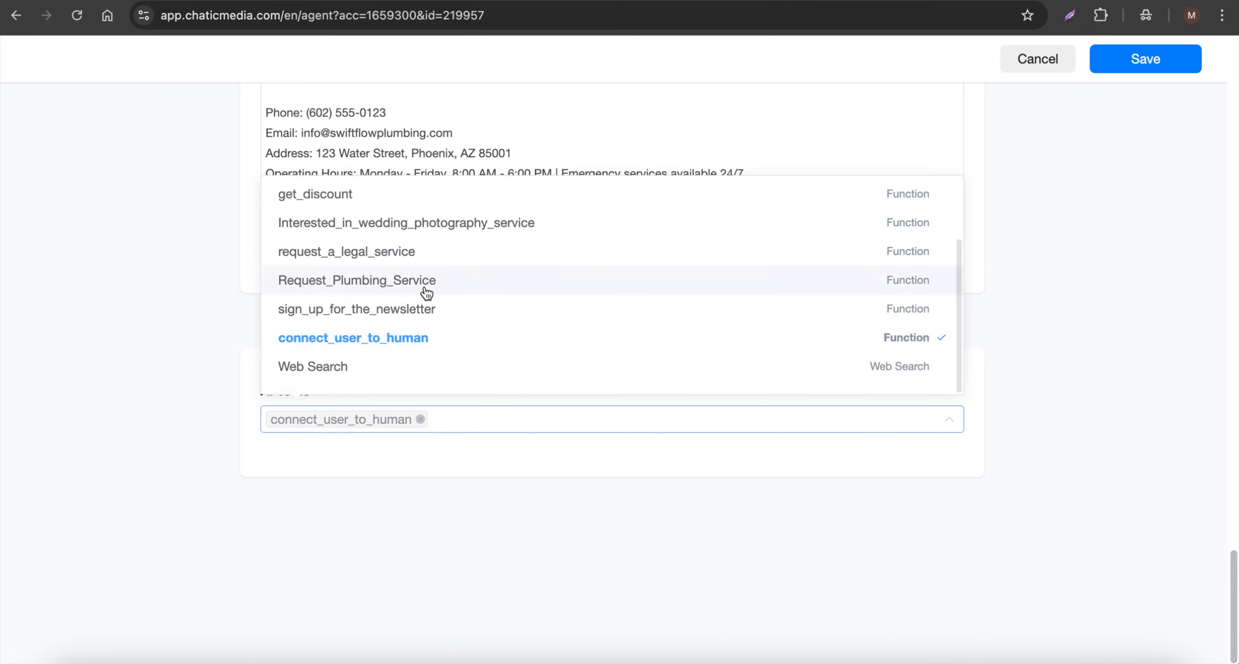
click(425, 280)
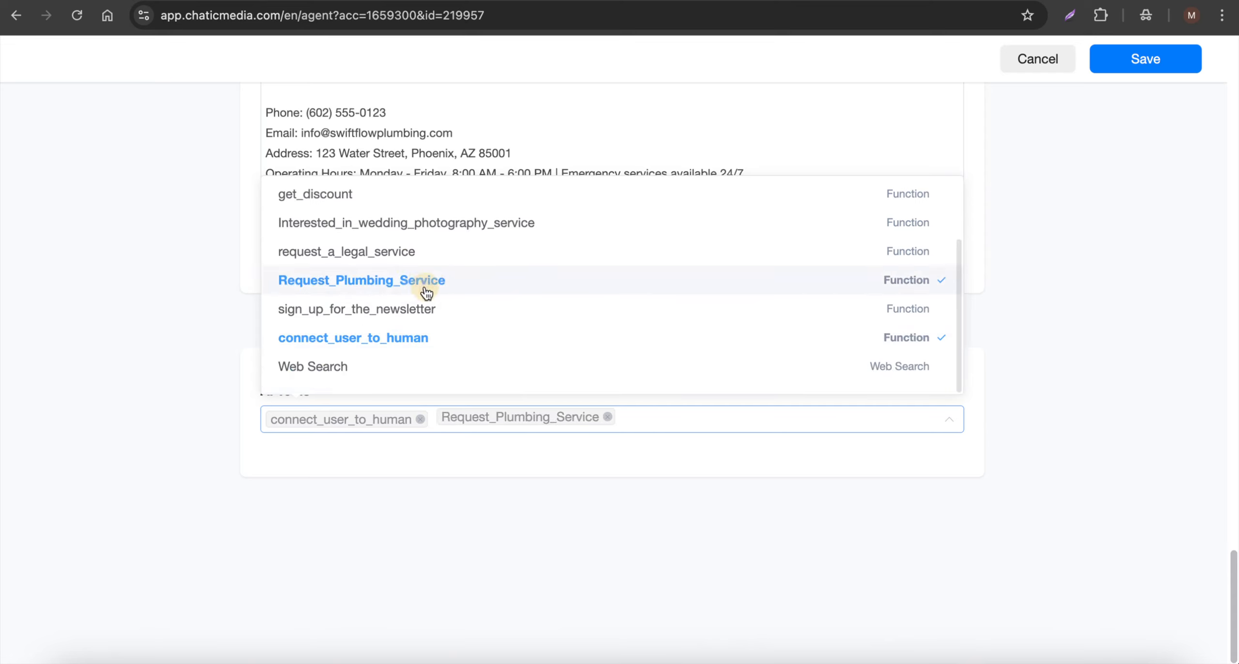
click(601, 520)
click(1133, 66)
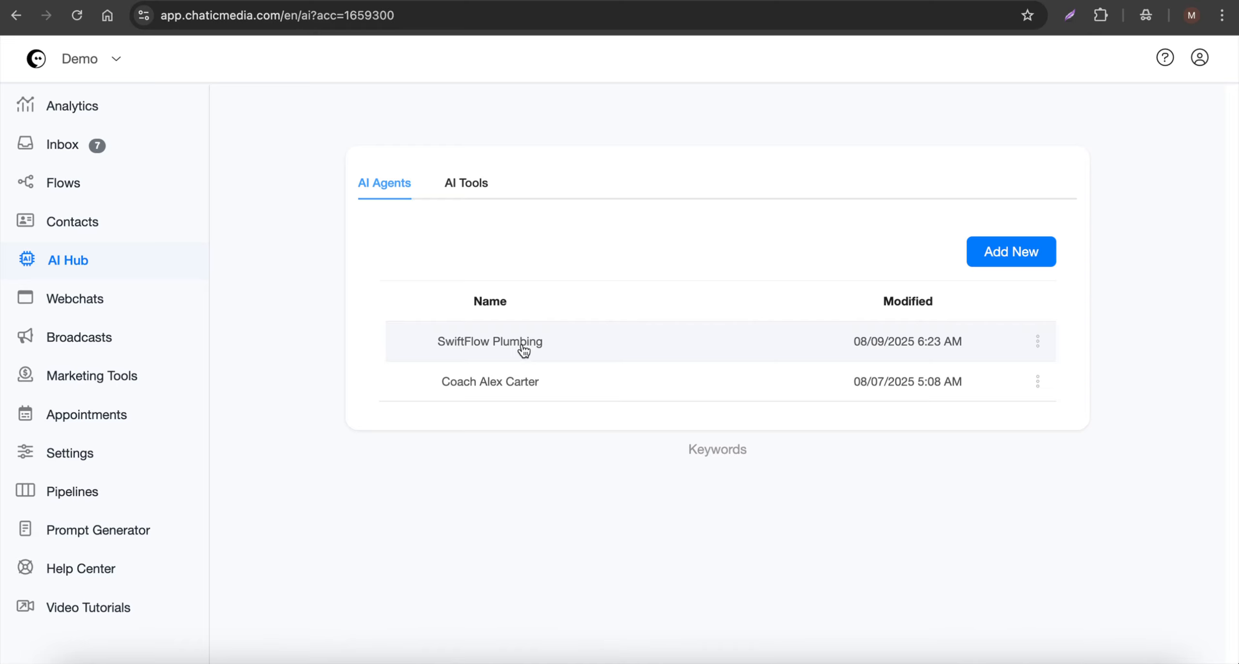
Step: Set the SwiftFlow Plumbing agent as the default agent
click(1037, 341)
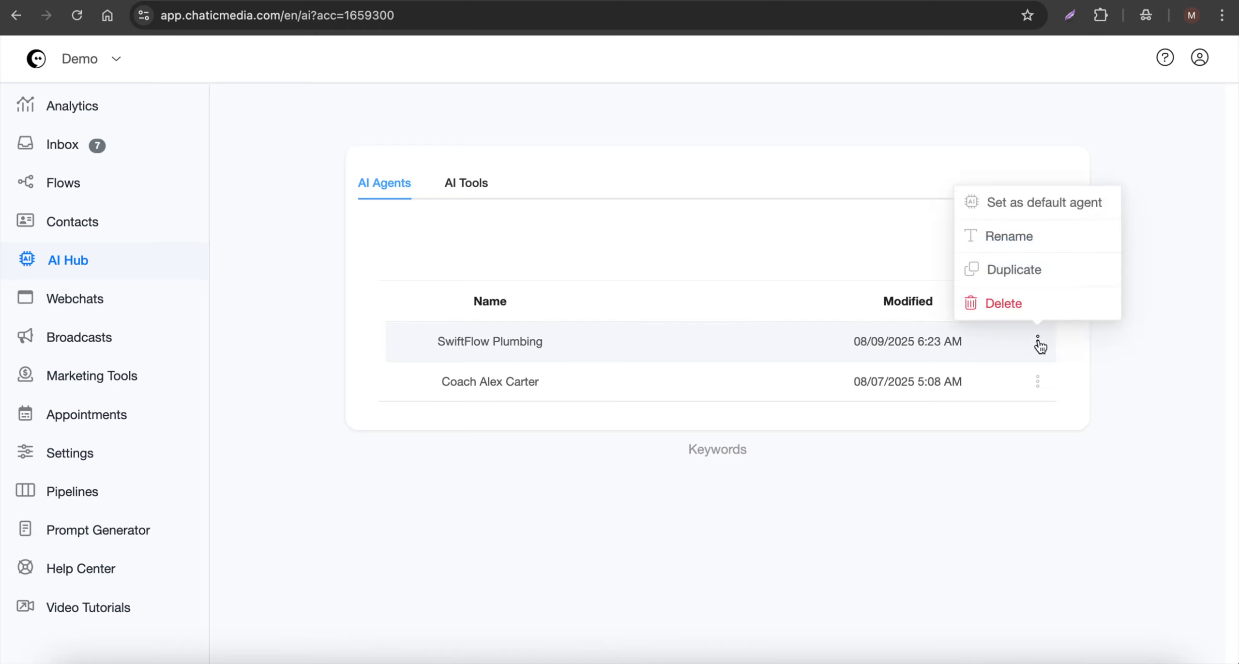
click(1045, 202)
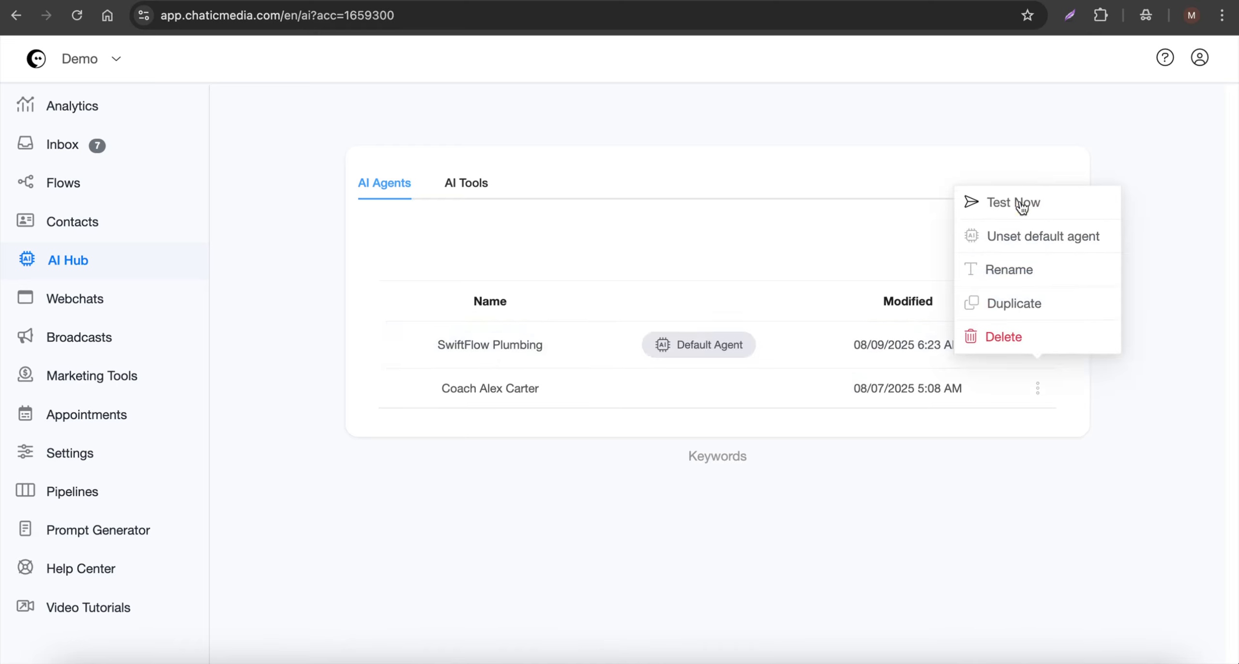
mouse_move(672, 357)
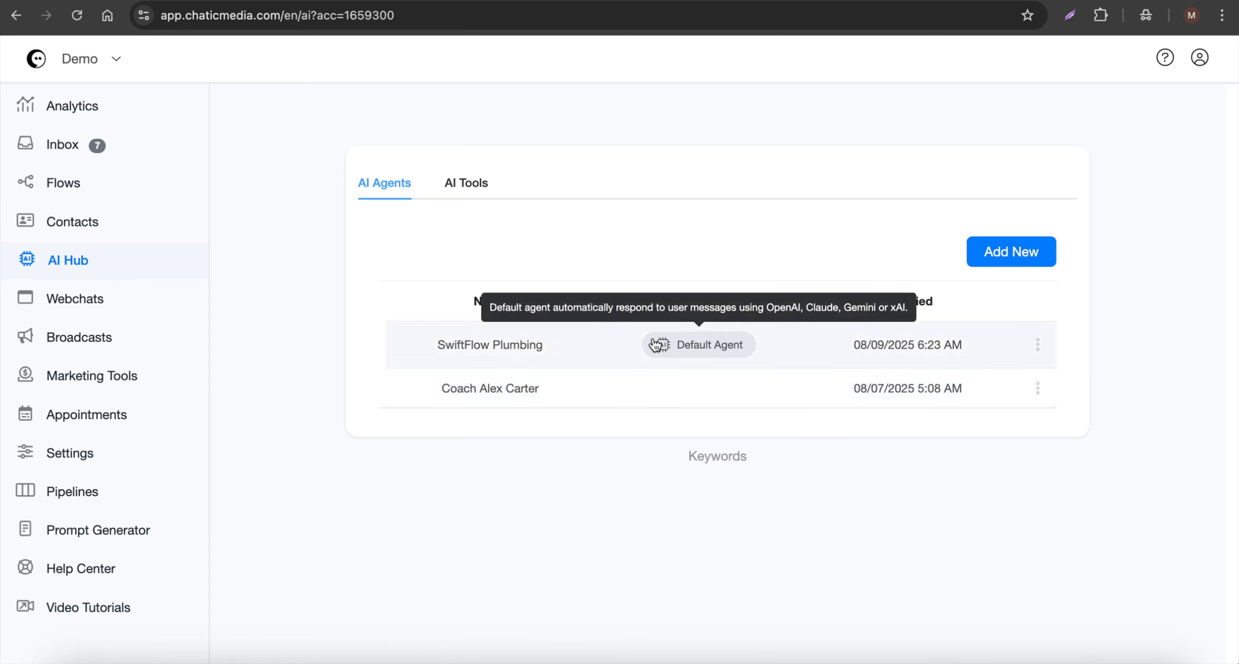
Step: Turn on Default Agent in the OpenAI ChatGPT integration settings and save the change
click(91, 455)
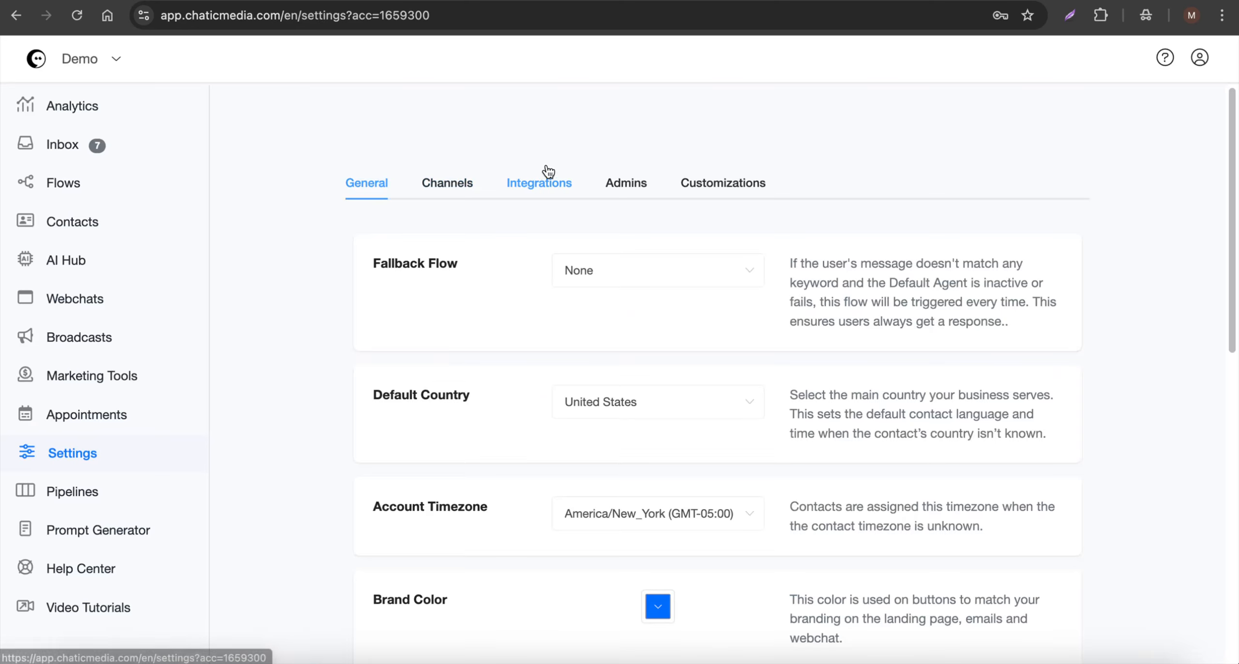
click(548, 171)
click(525, 324)
scroll(571, 387, down, 2)
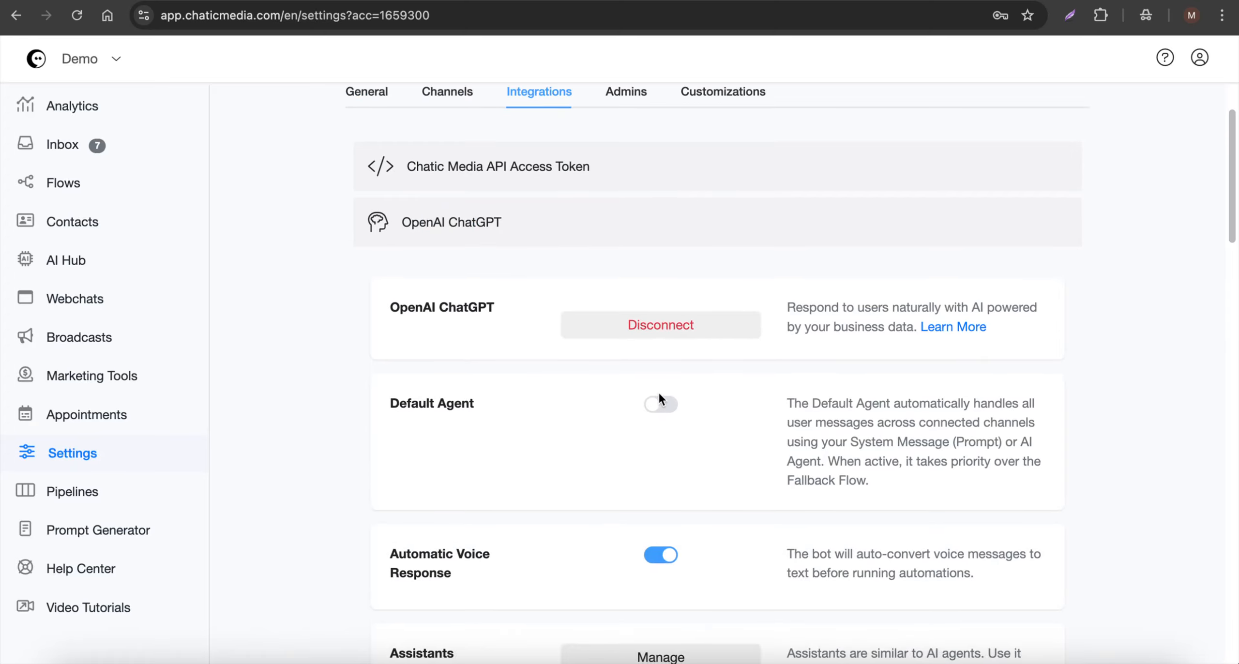
click(660, 401)
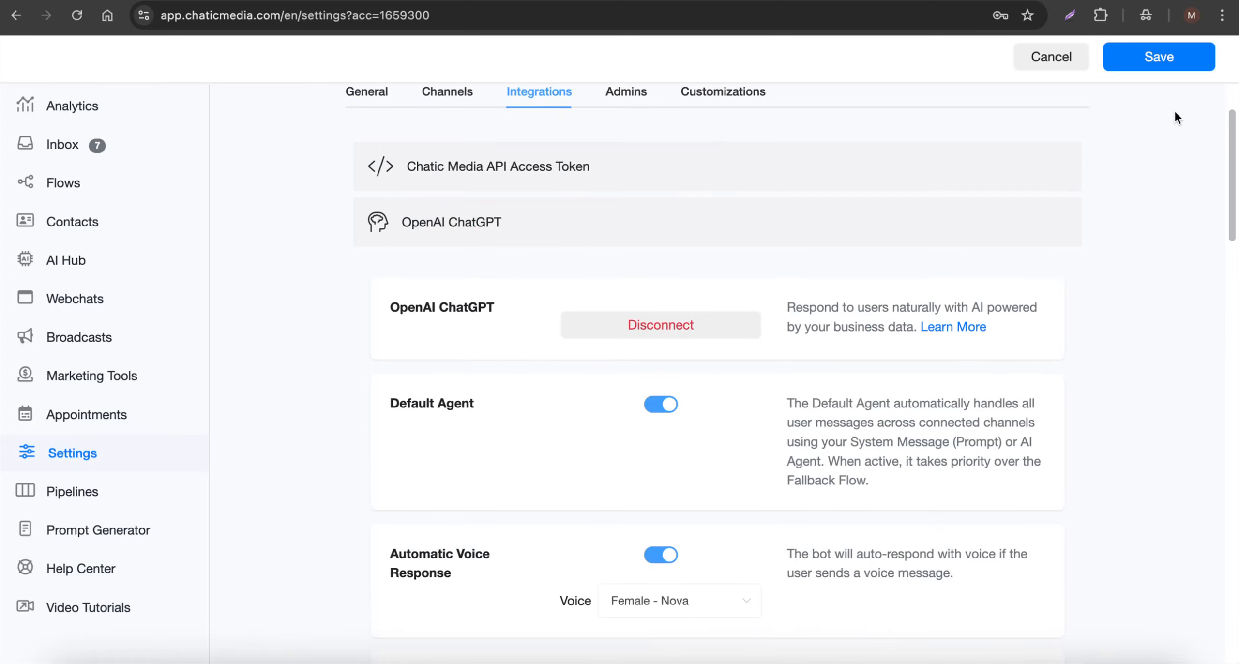
click(1204, 58)
scroll(421, 351, down, 2)
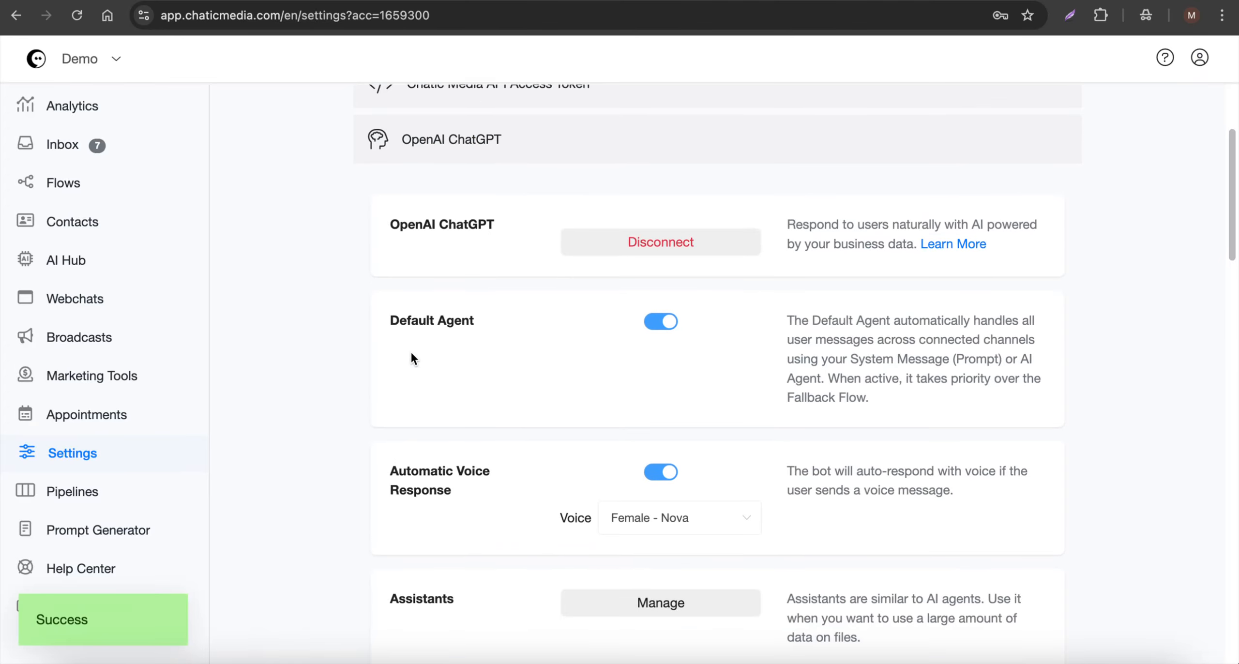
scroll(410, 358, up, 1)
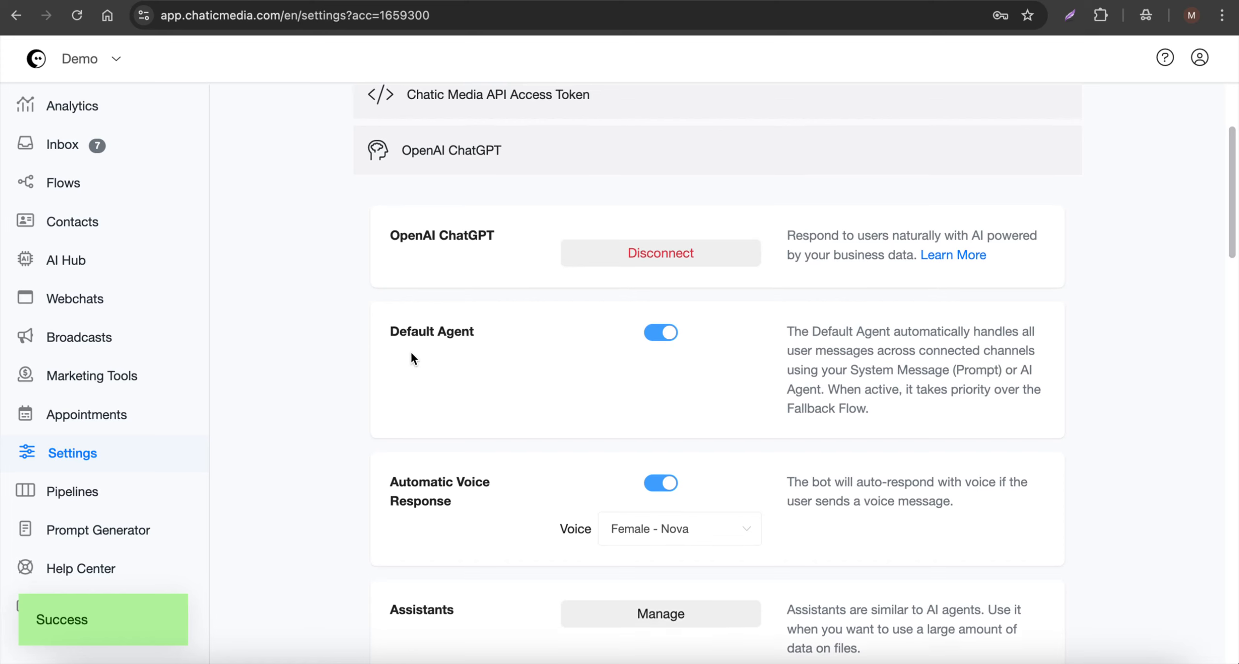
Step: Open the SwiftFlow Plumbing agent's prompt at its pricing section and bring up the mirrored Instagram chat for testing
click(96, 121)
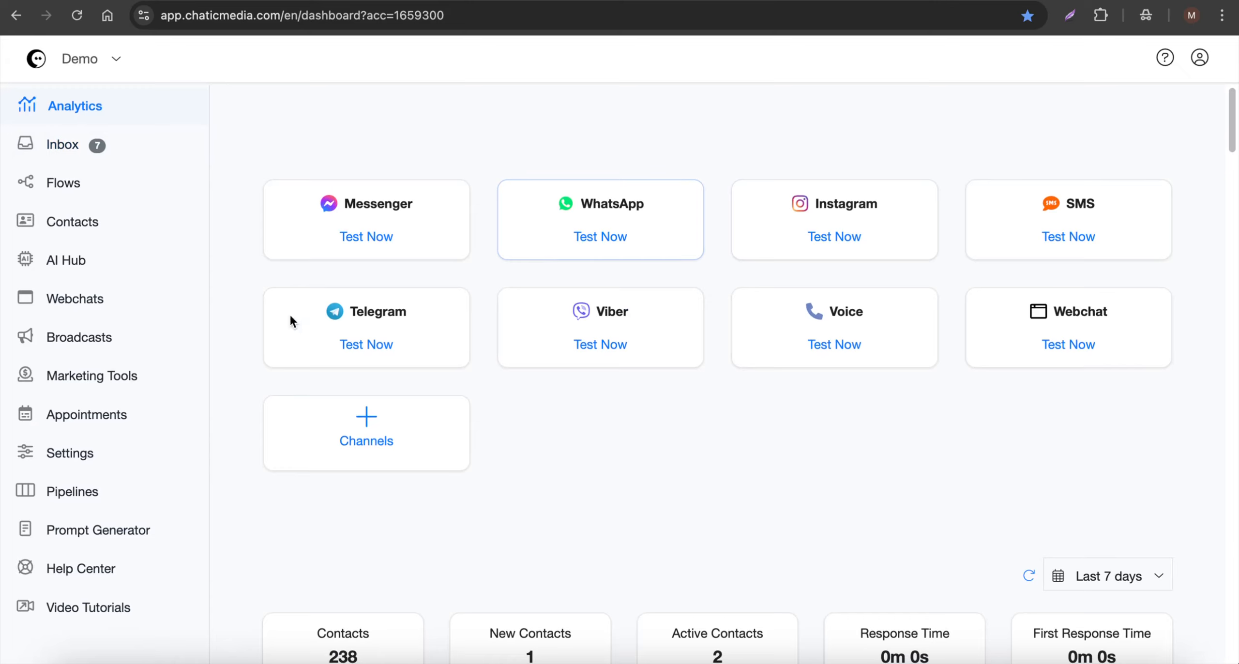
click(77, 262)
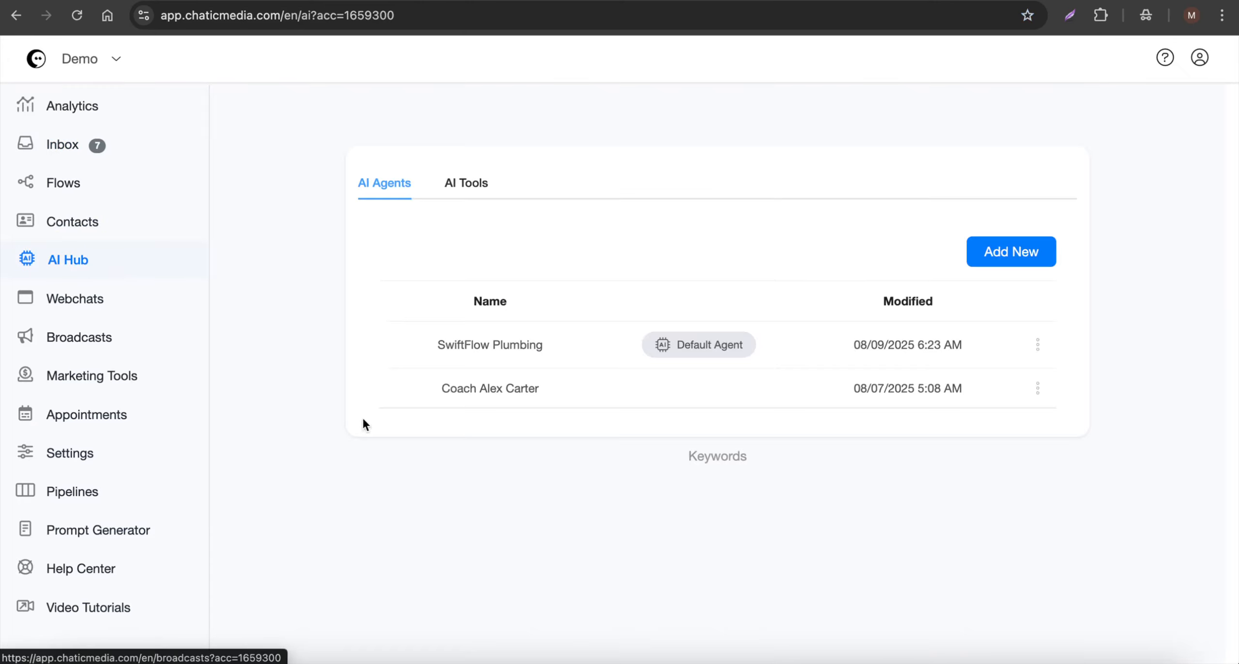
click(504, 352)
scroll(514, 345, down, 10)
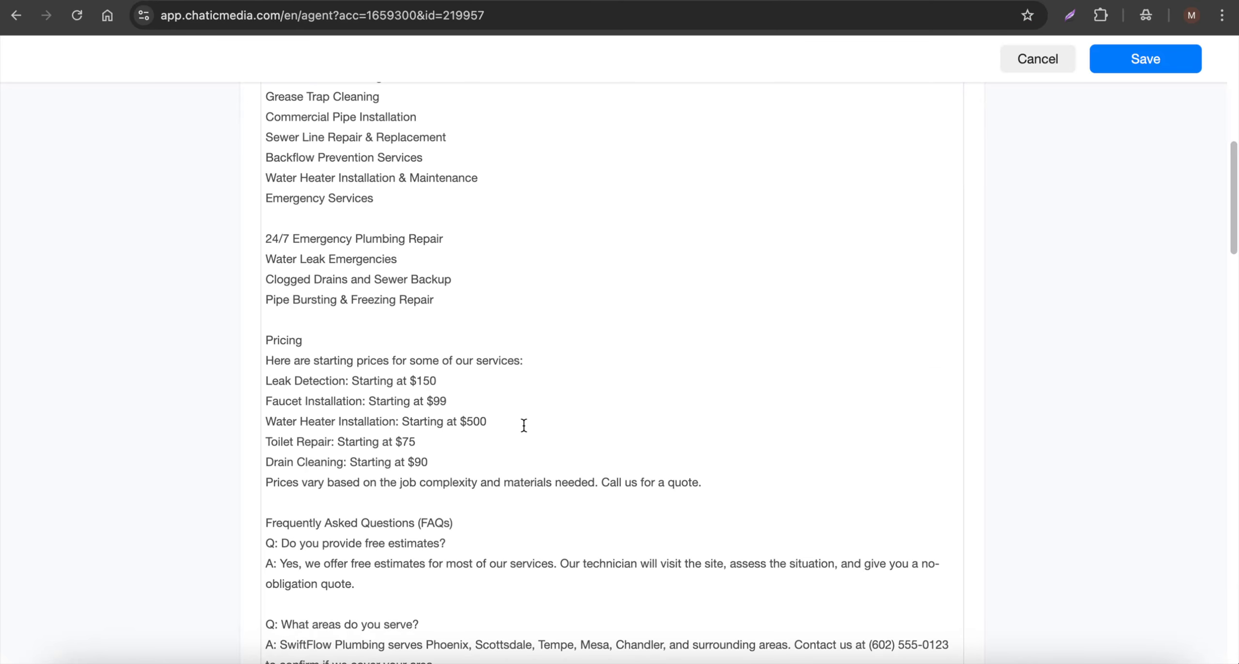
click(817, 655)
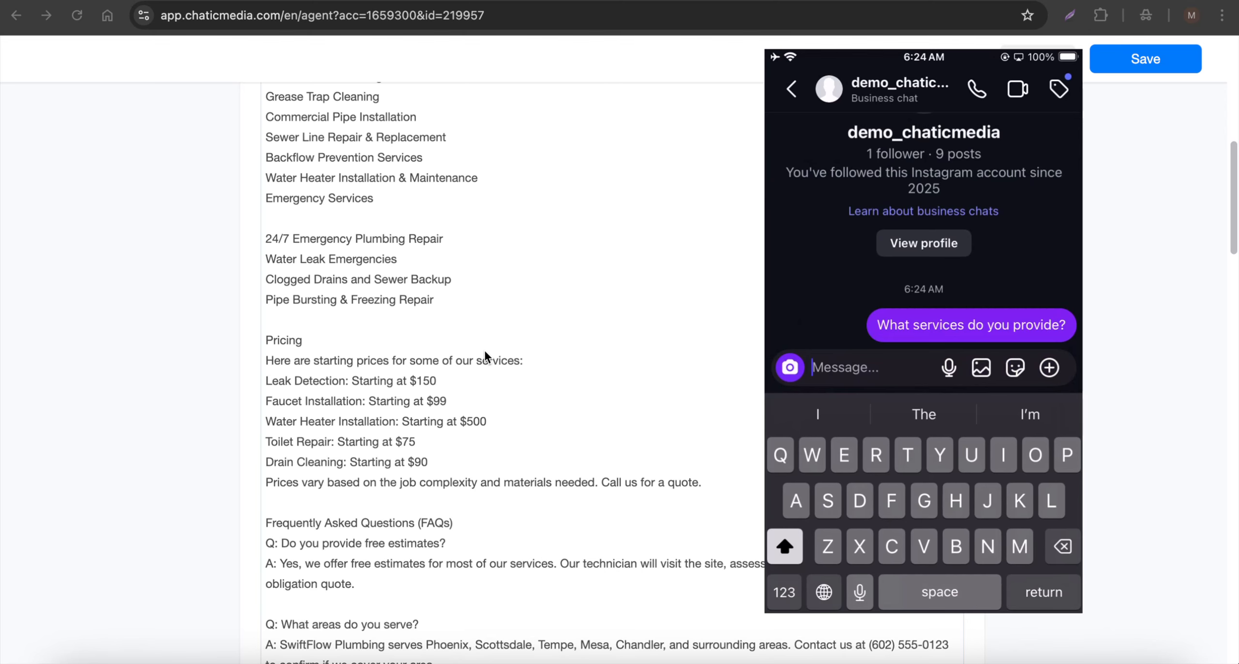
Step: Compare the agent's Instagram replies with the services and pricing in its prompt, and close the chat and the agent editor without saving
scroll(486, 357, up, 7)
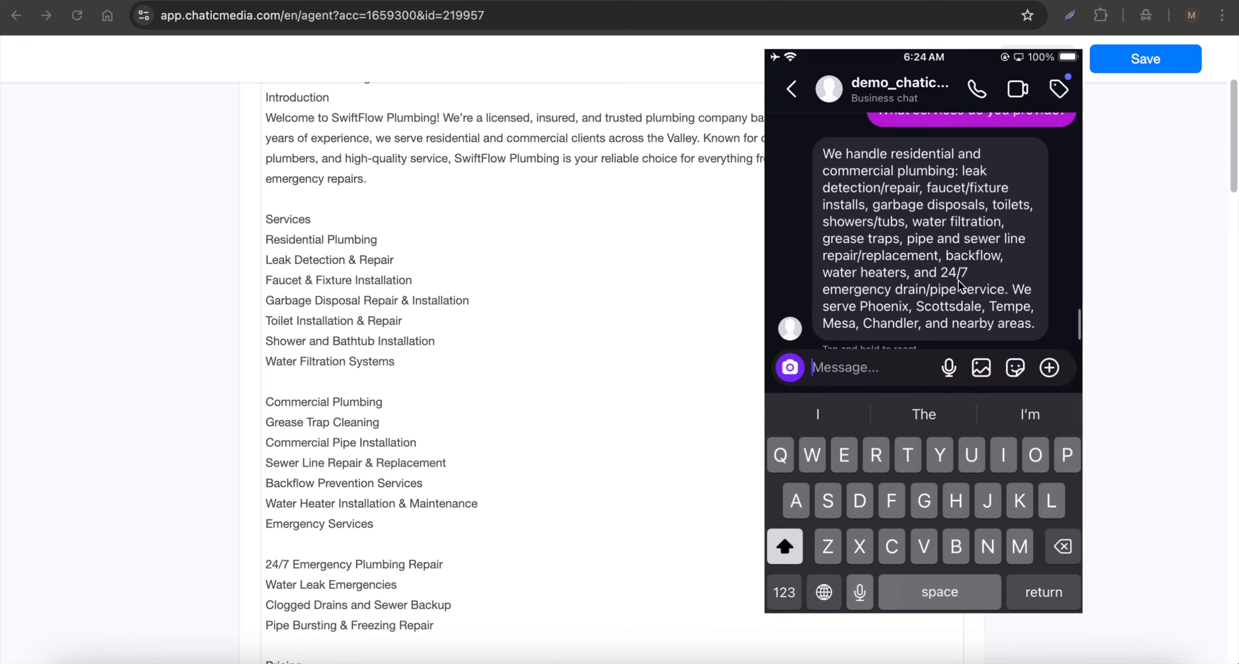
scroll(960, 286, down, 1)
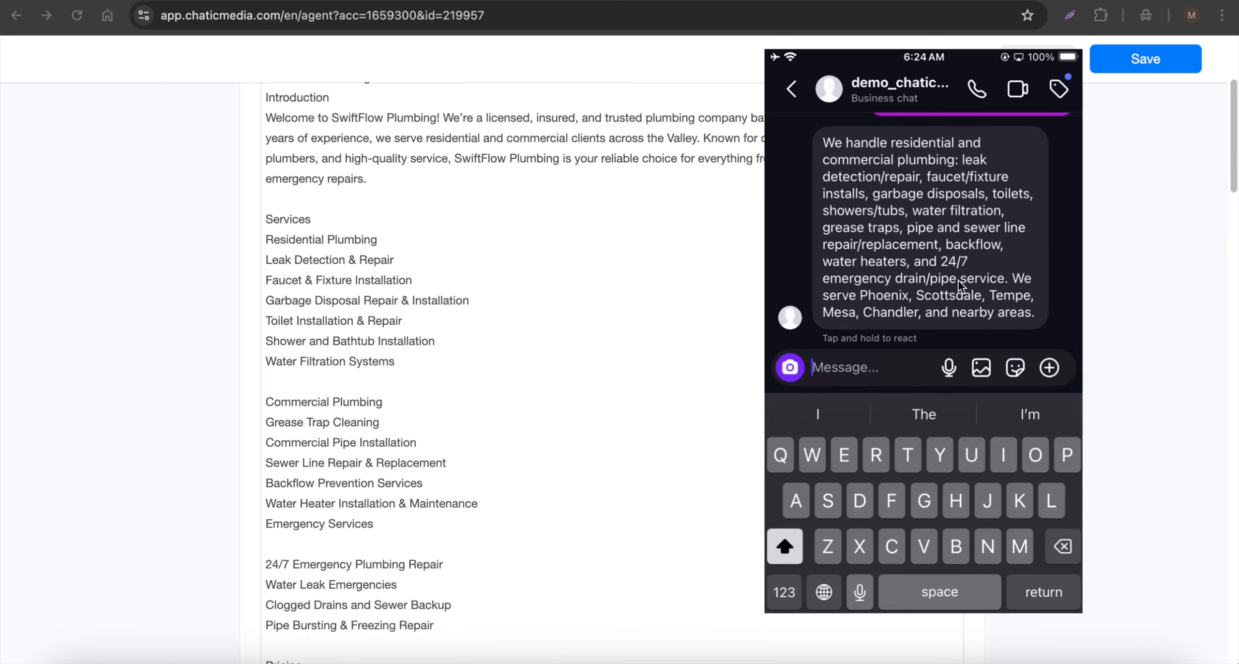
scroll(959, 286, down, 1)
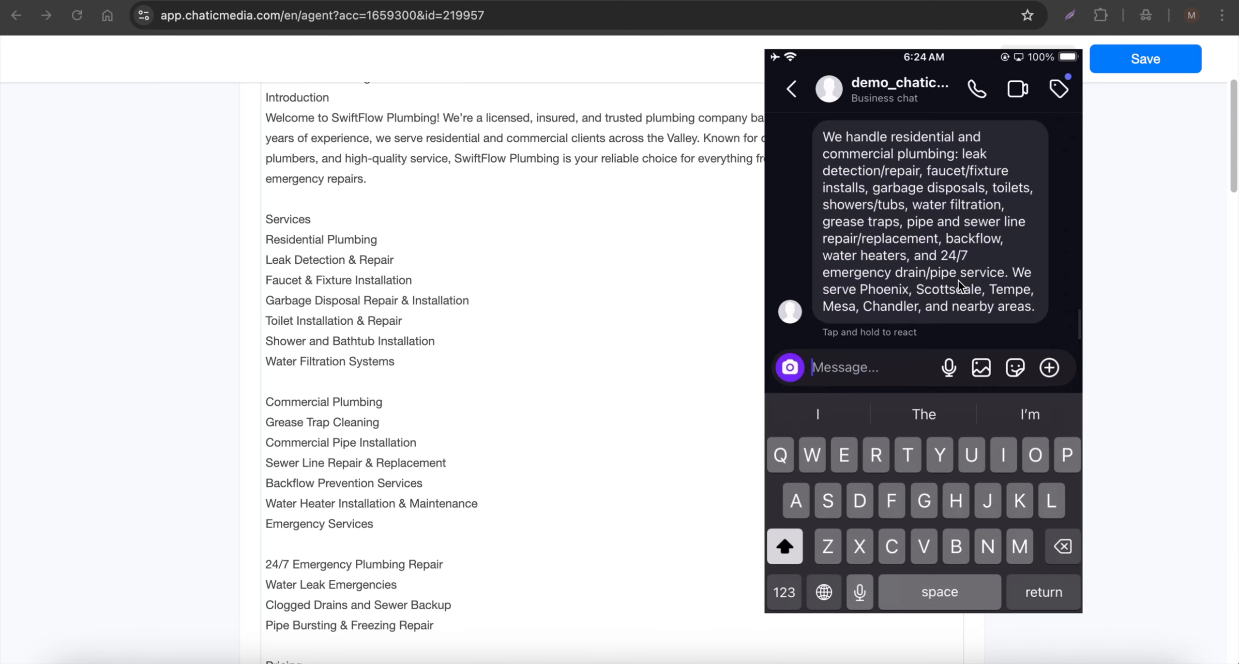
scroll(525, 341, down, 10)
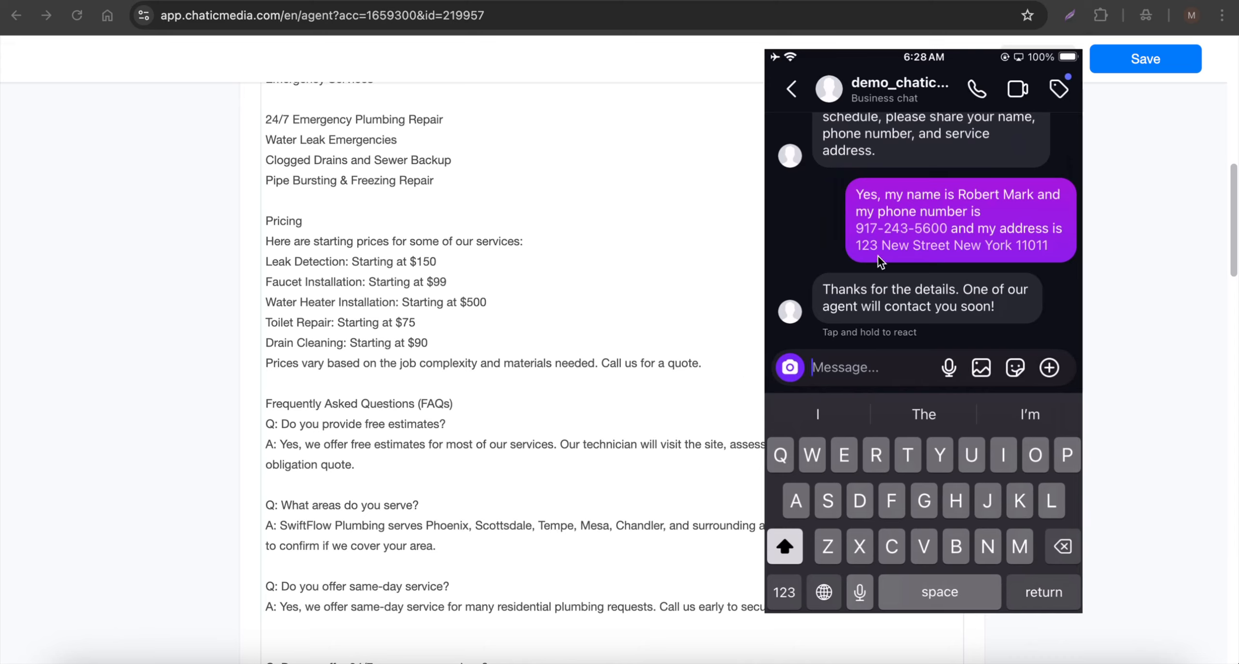
click(1016, 36)
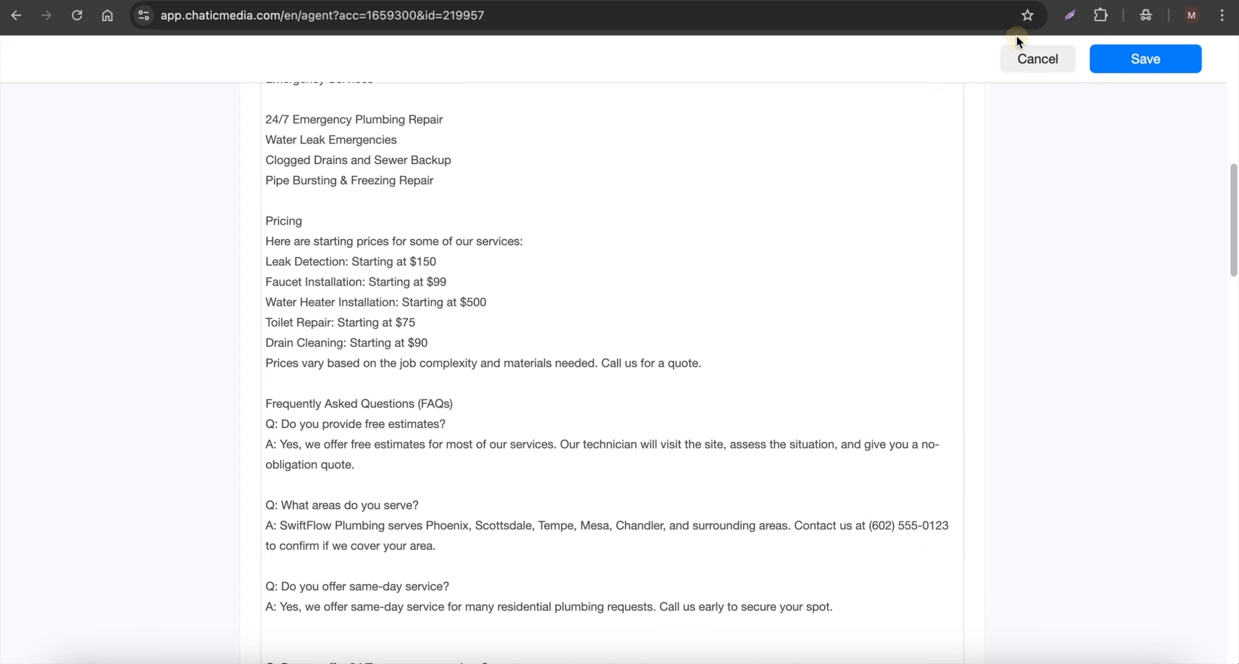
click(1036, 60)
Step: Create a new automation rule named "asdds"
click(49, 187)
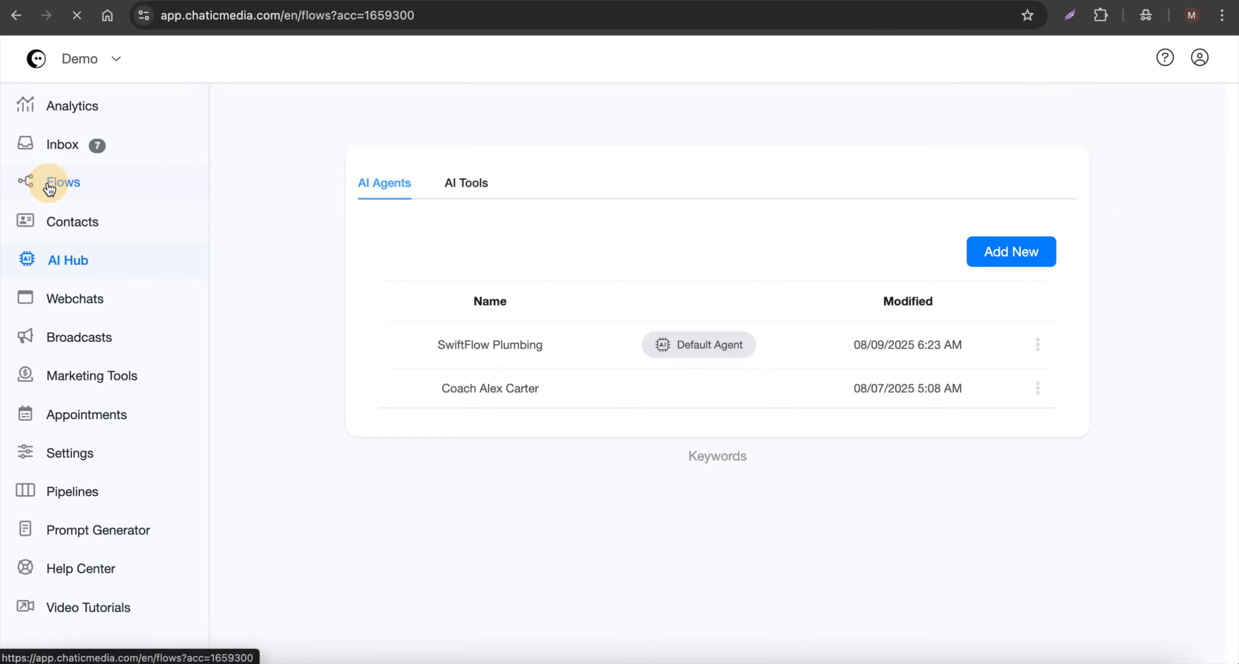
click(575, 175)
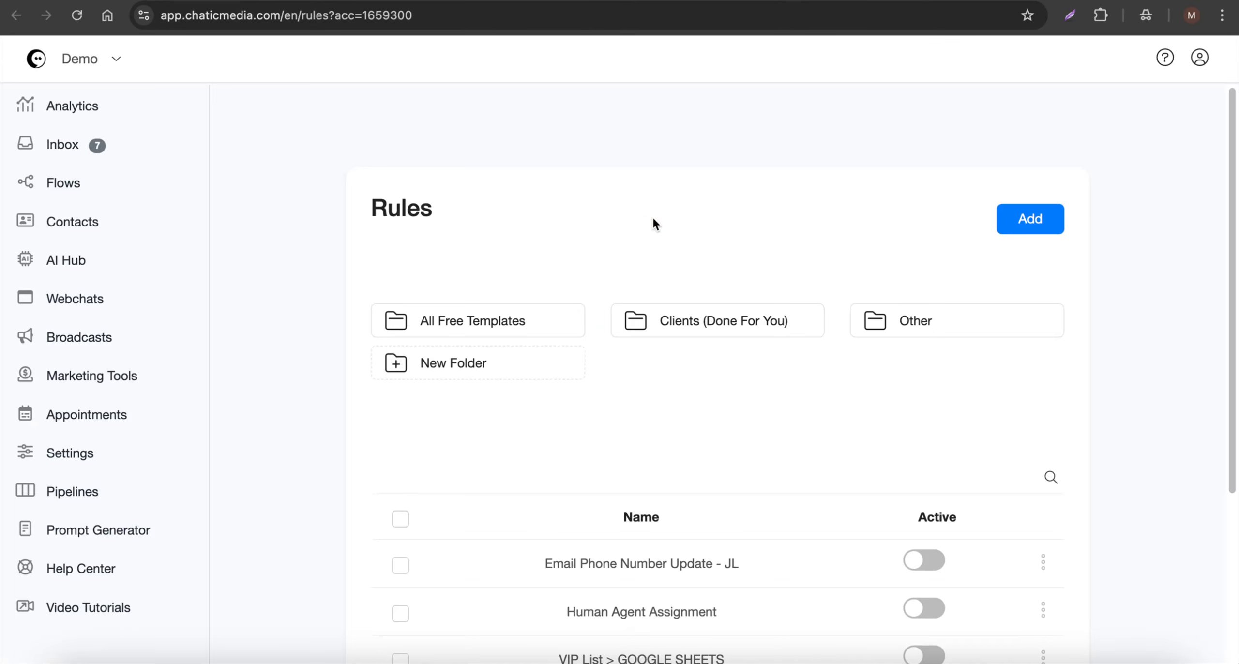
click(1001, 231)
click(581, 145)
text(asdsd)
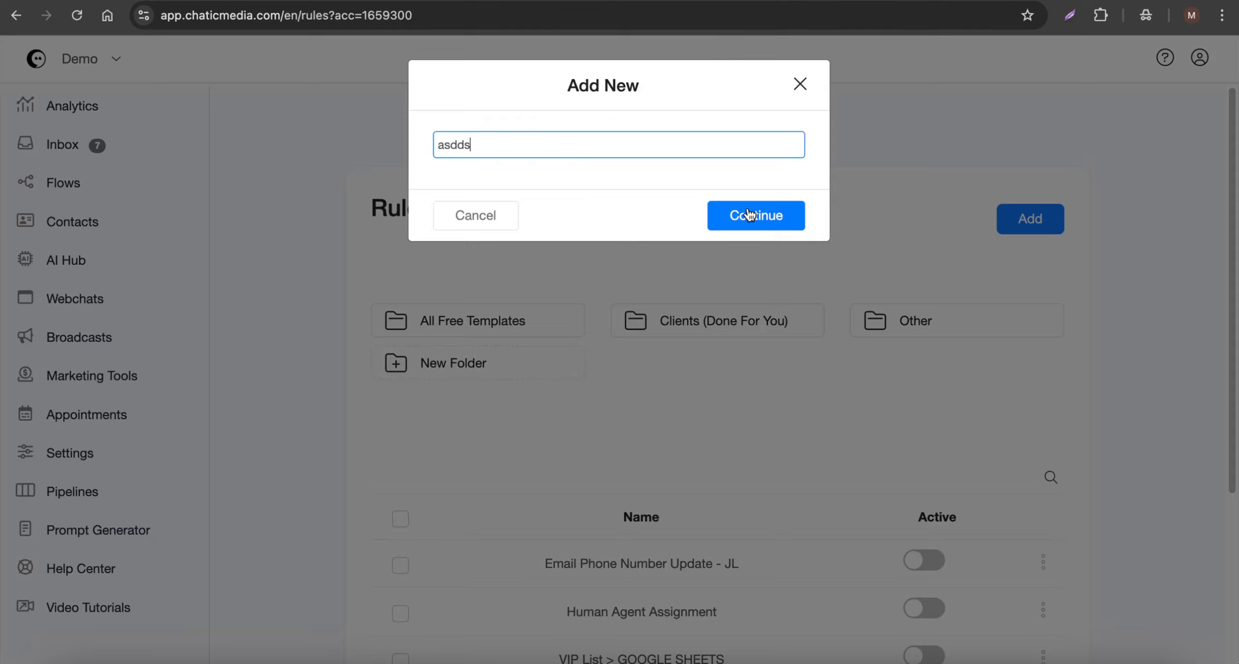
click(748, 213)
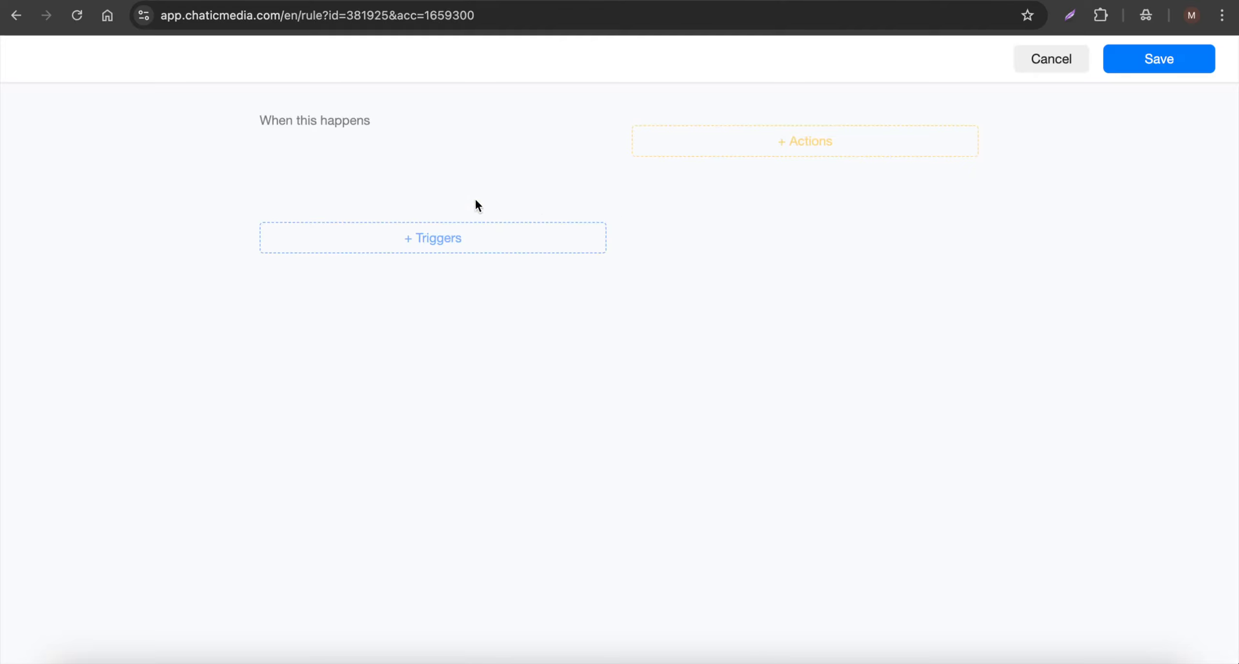
Step: Set the rule's trigger to a custom field value change on Phone with anyValue, and look through the other available triggers
drag(260, 120, 437, 210)
click(475, 235)
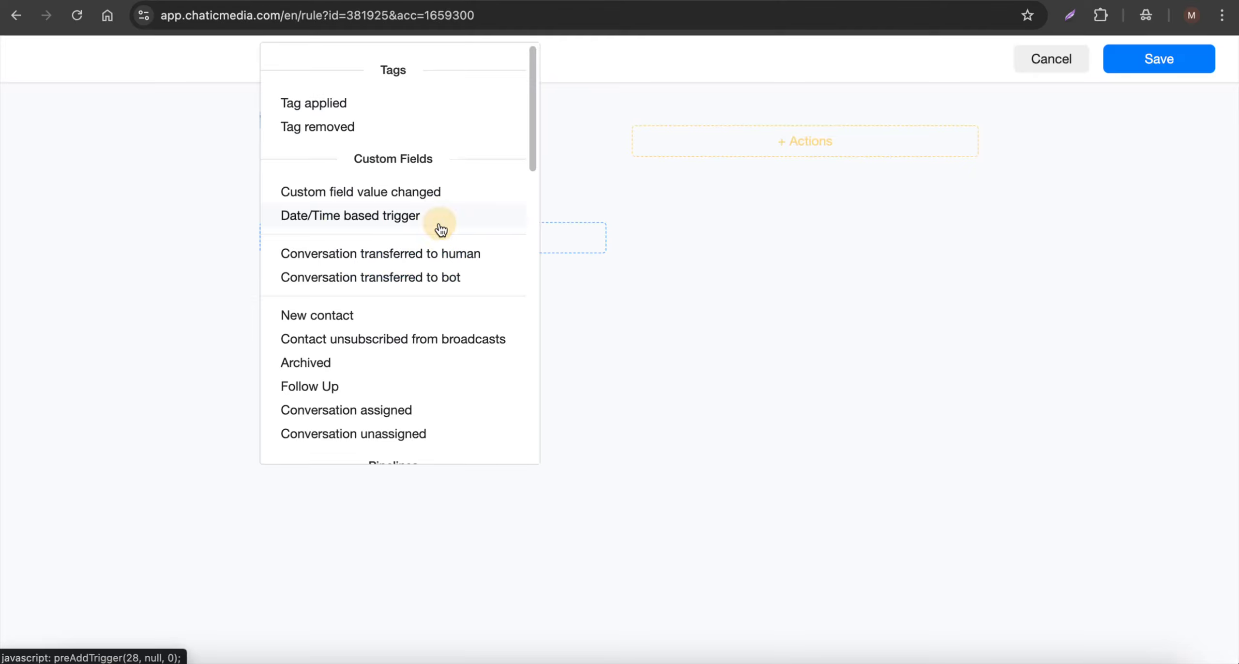
scroll(382, 405, down, 4)
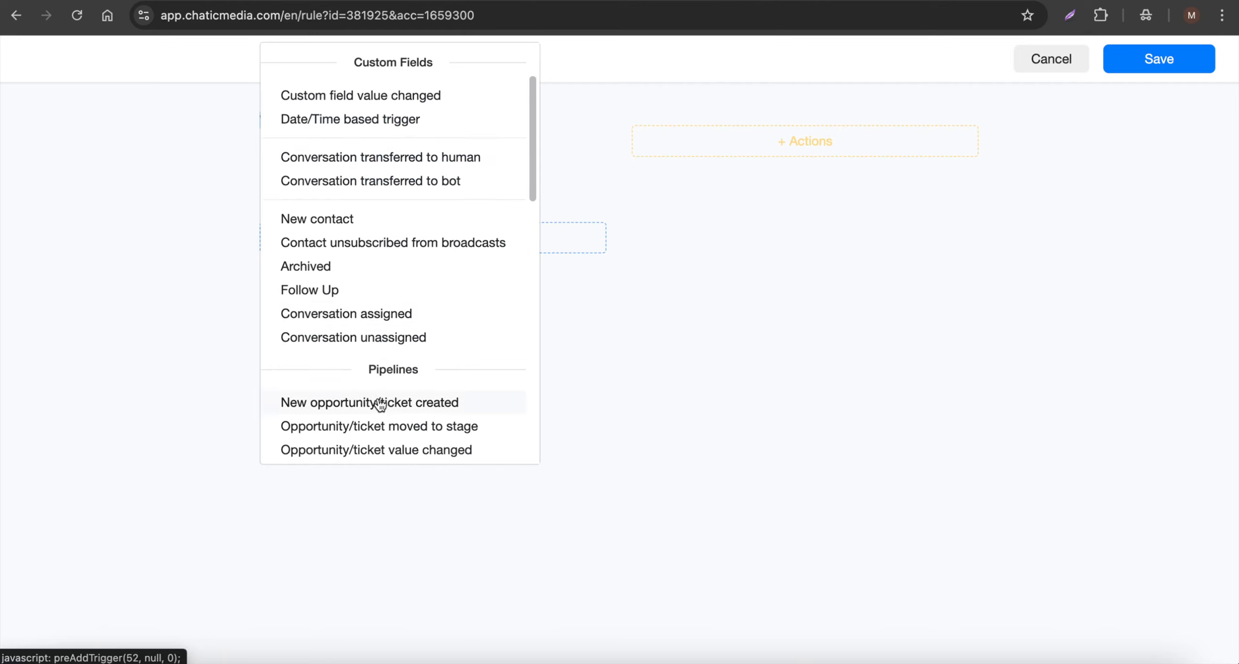
scroll(380, 402, up, 4)
click(389, 192)
click(384, 208)
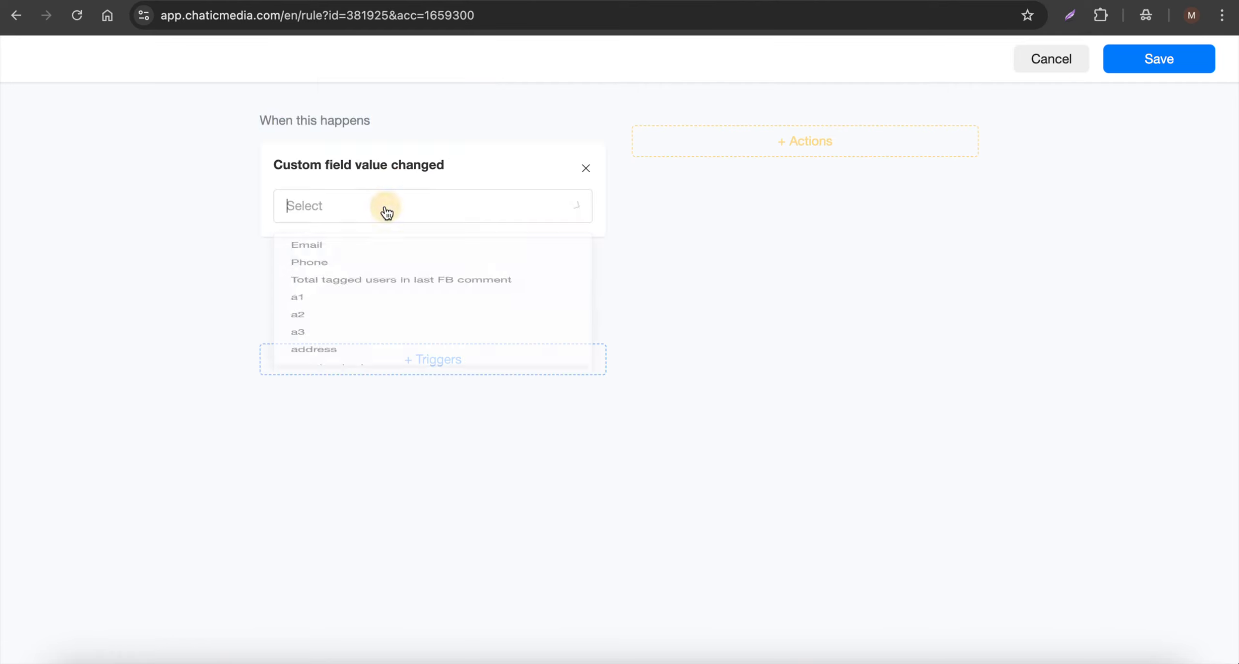
click(357, 278)
click(414, 407)
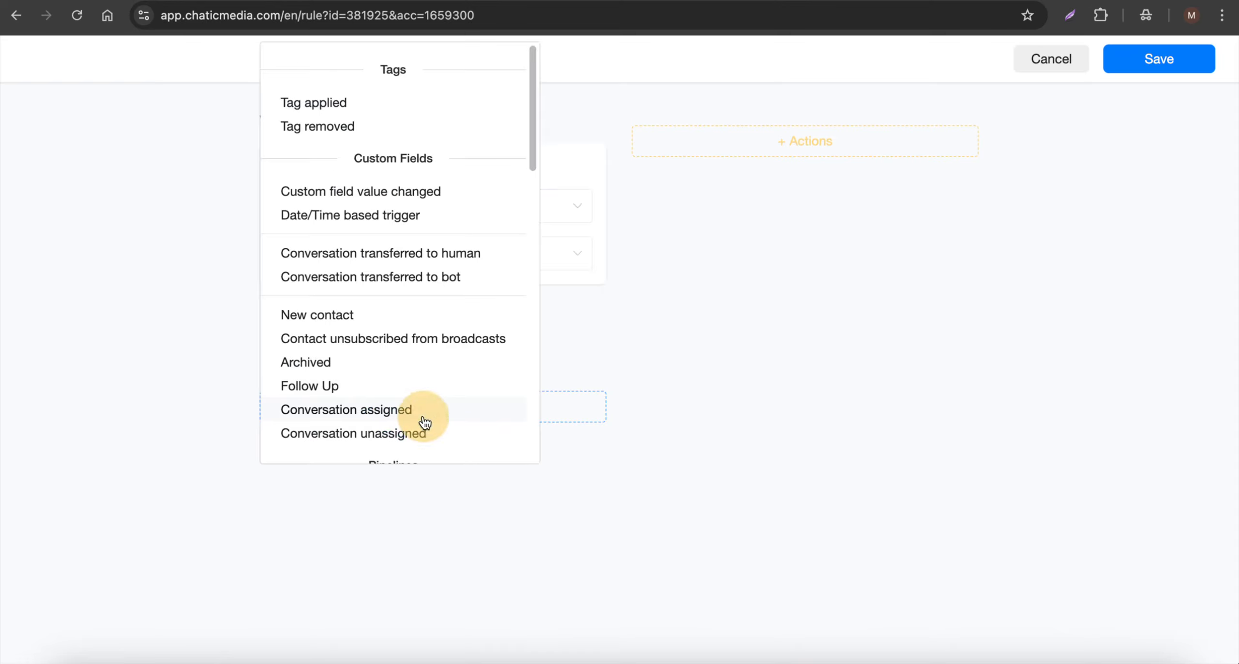
scroll(392, 360, down, 3)
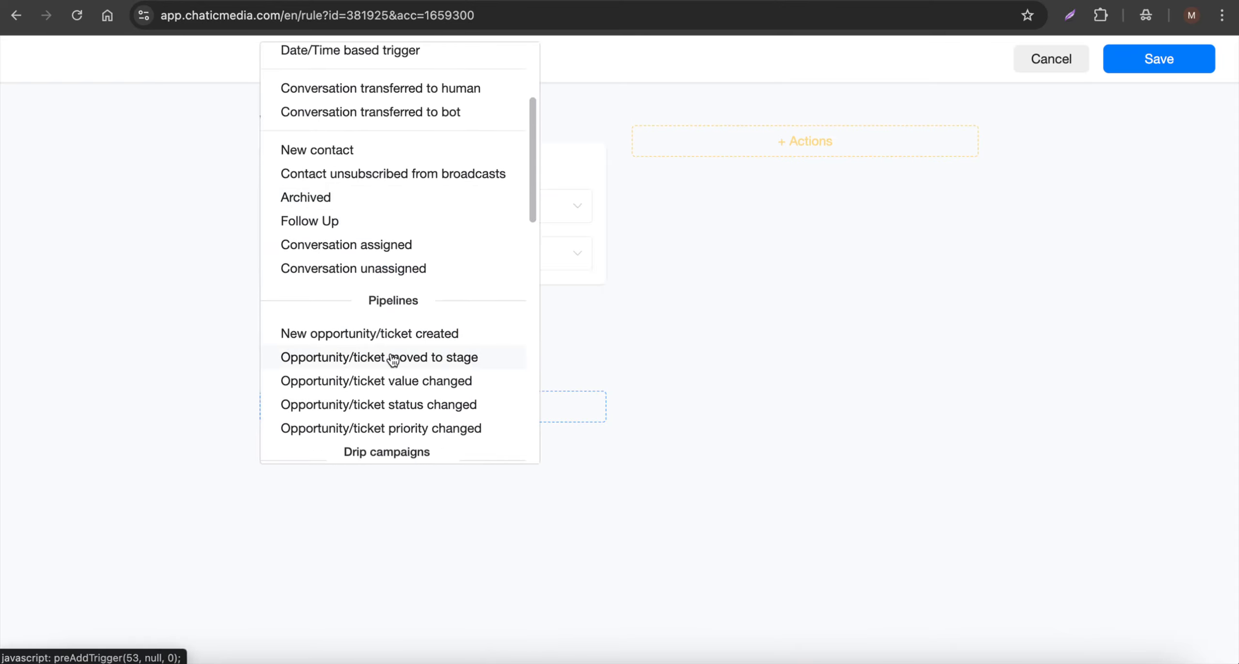
scroll(392, 361, up, 3)
click(663, 276)
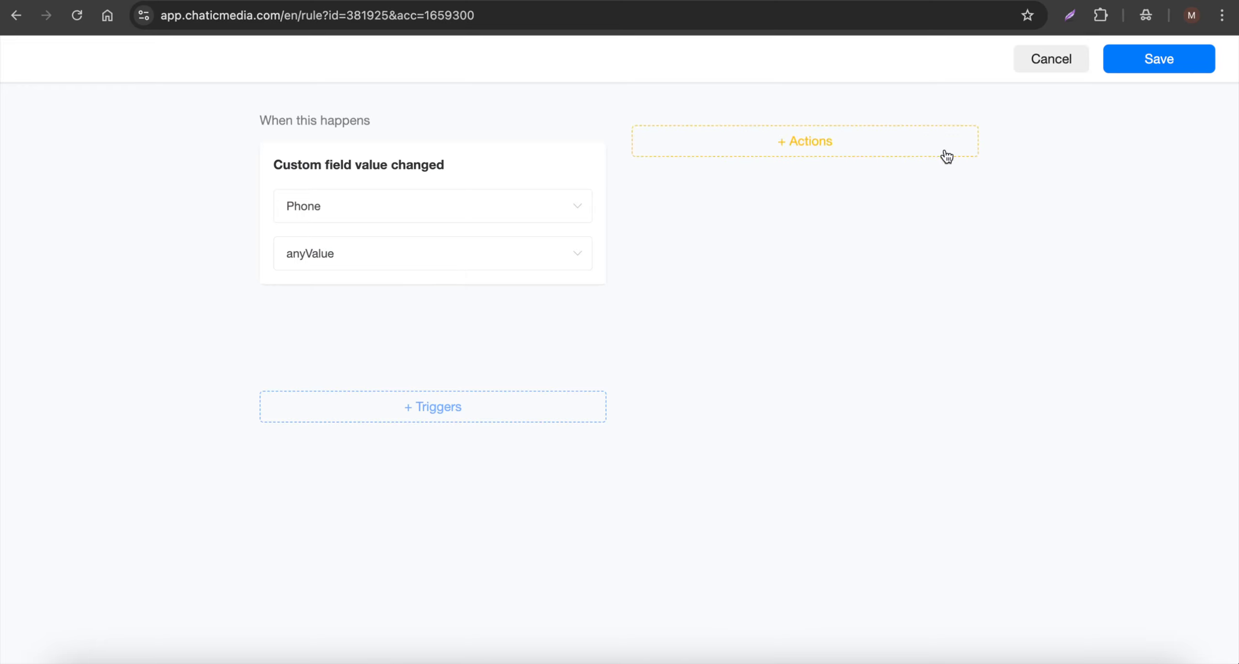
Step: Add a Transfer Conversation to Human action with Notify Admins enabled, and leave the rule without saving
click(904, 149)
click(740, 344)
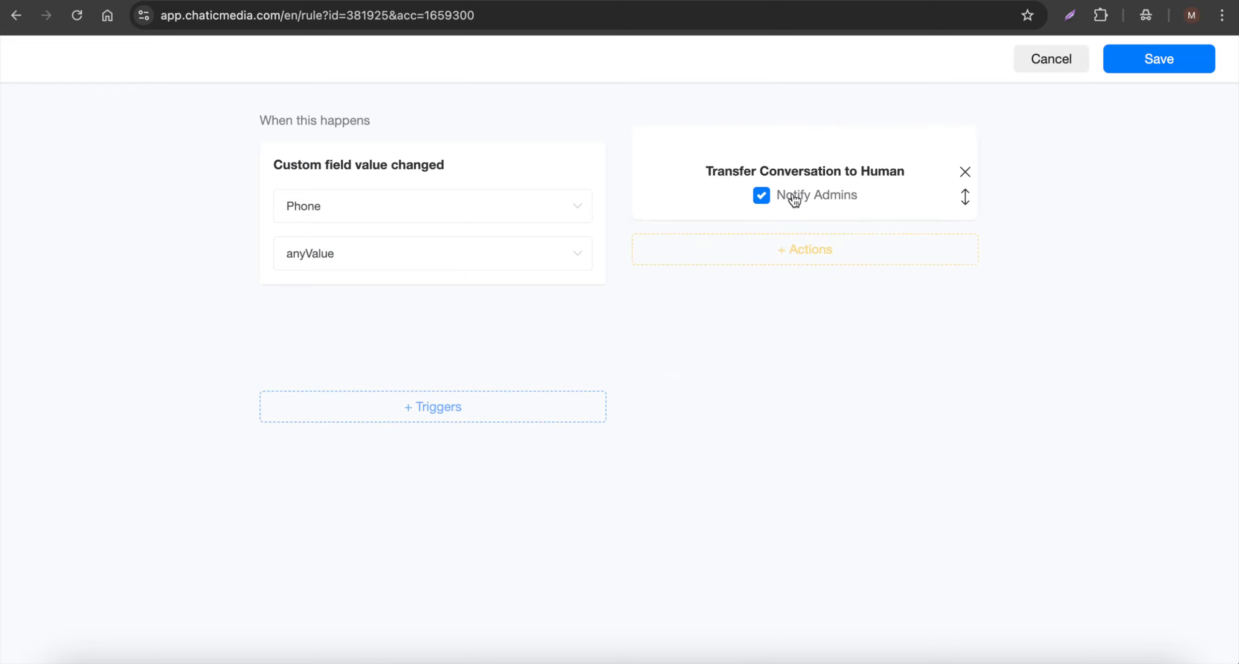
click(1045, 69)
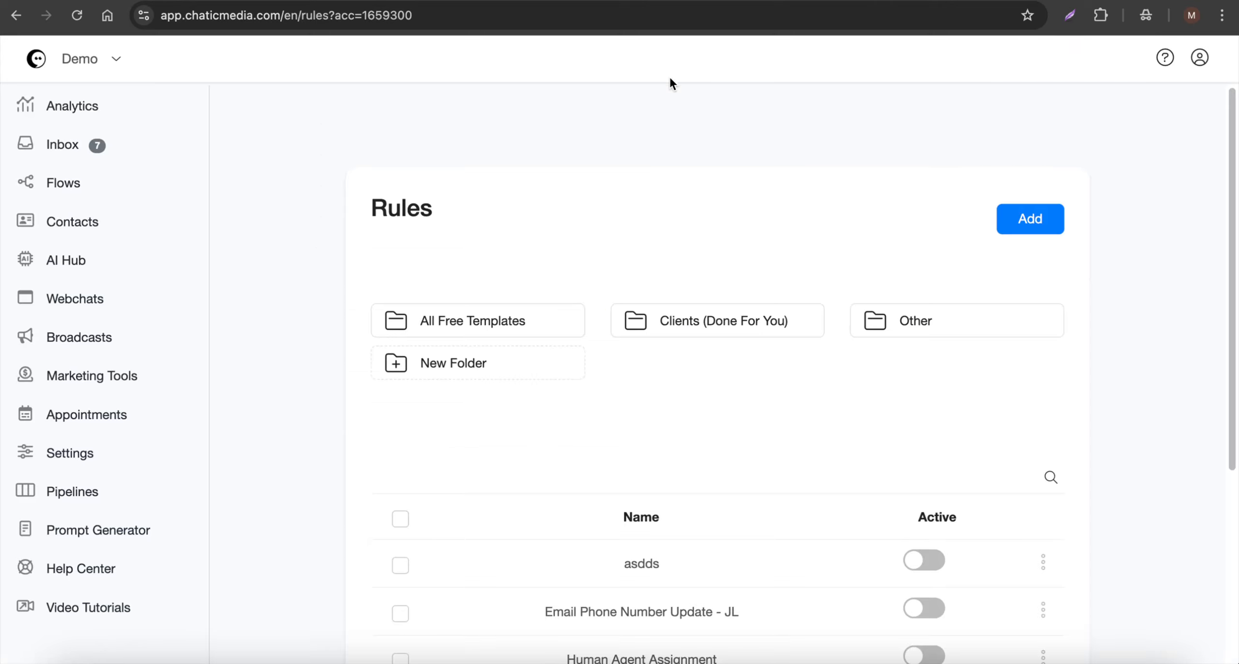
Step: Review the Instagram test conversation in the inbox together with the contact details the agent collected
click(51, 145)
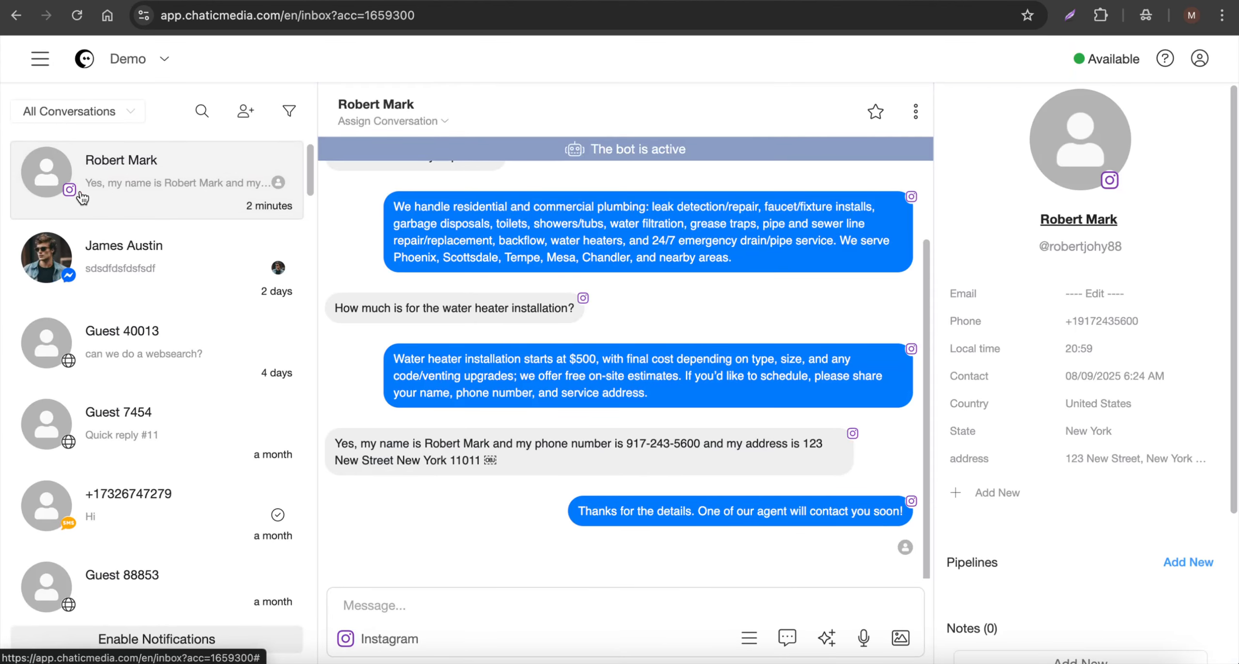
scroll(776, 406, up, 3)
scroll(651, 412, down, 3)
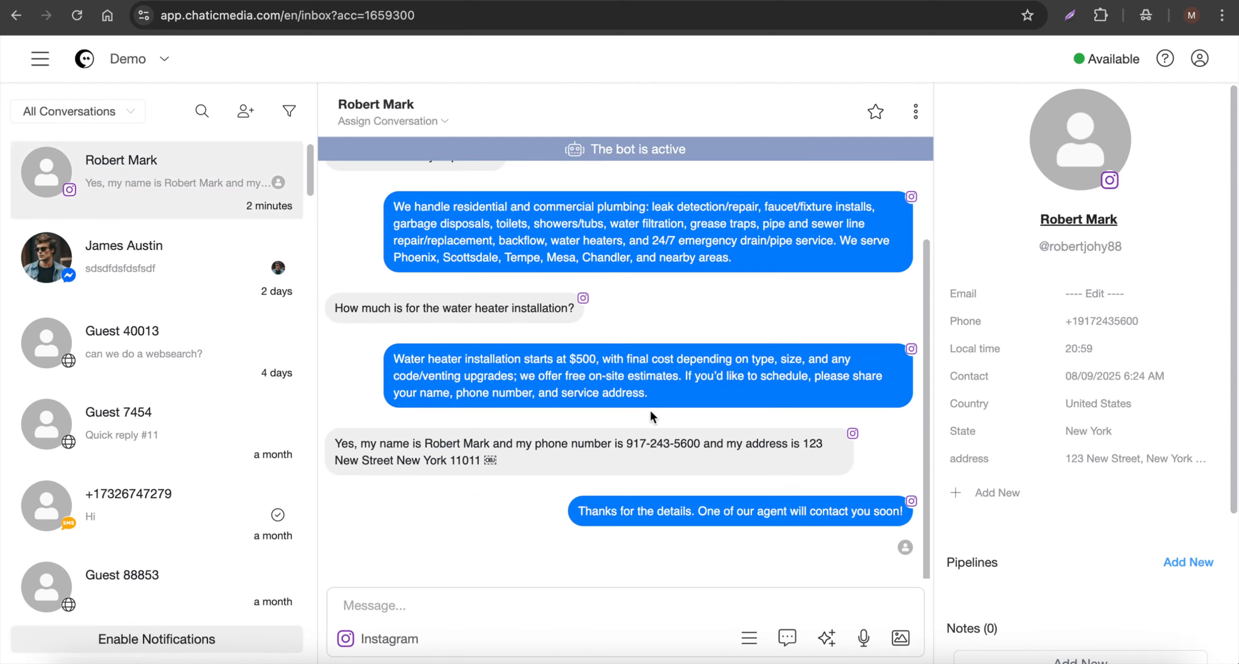
scroll(778, 365, up, 1)
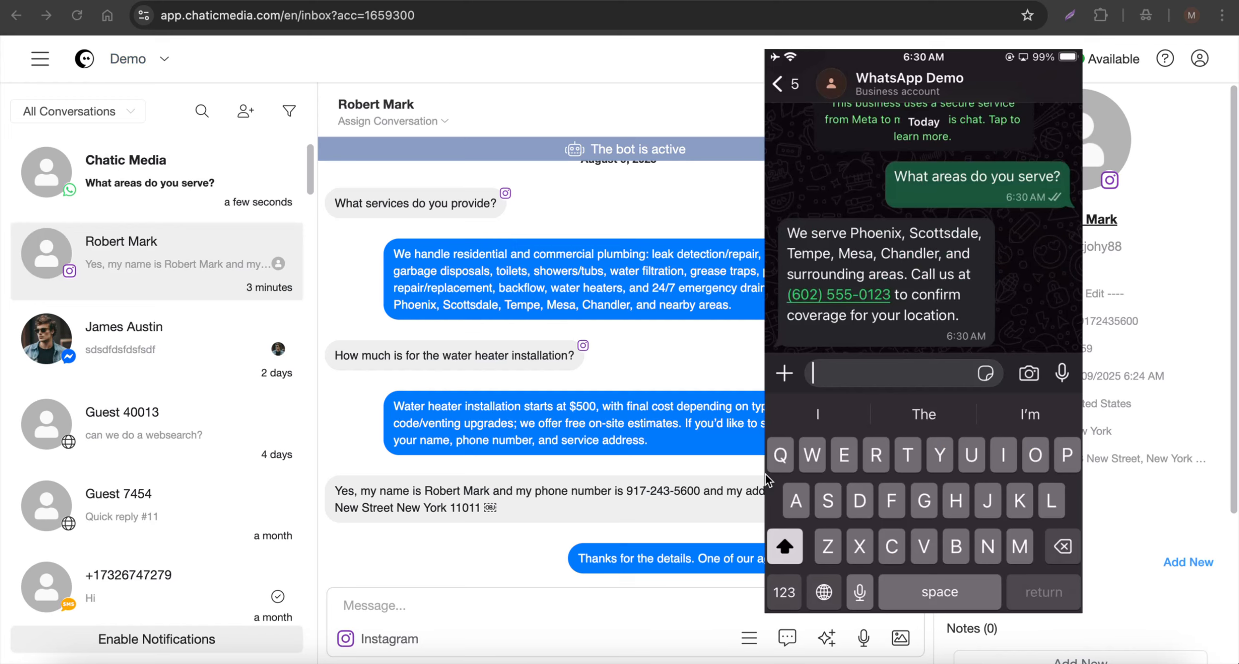
Step: Open the Chatic Media WhatsApp conversation in the inbox to check the agent's replies, and return to the Analytics dashboard
click(129, 174)
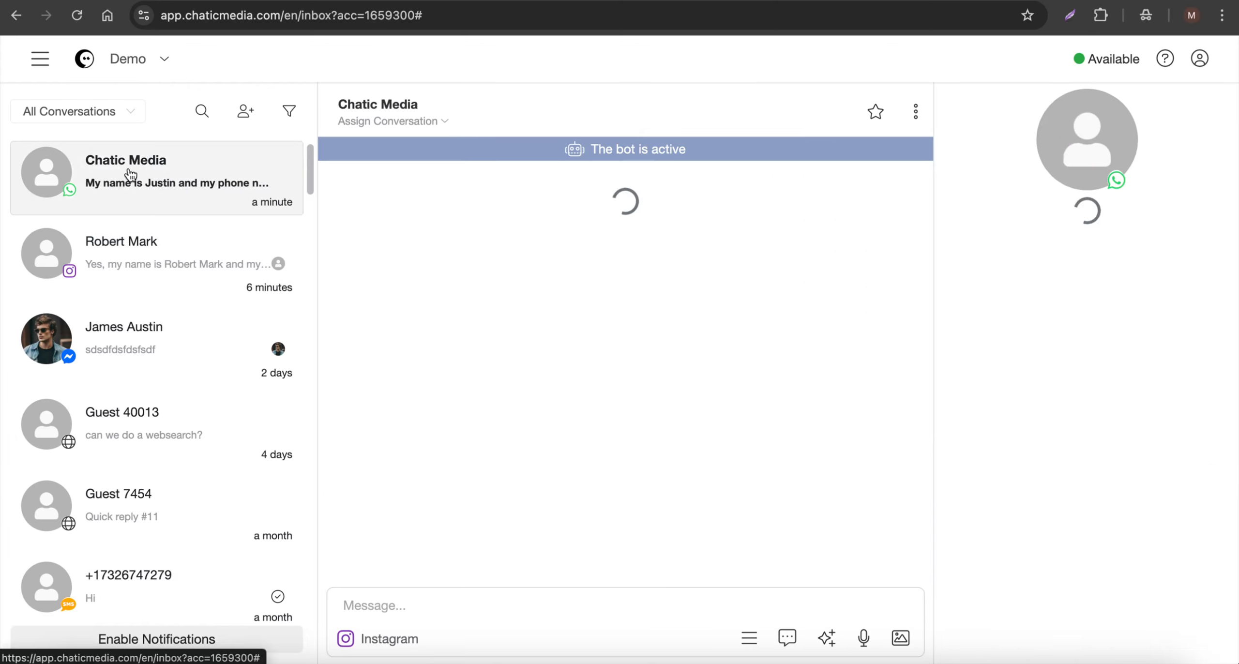
click(40, 59)
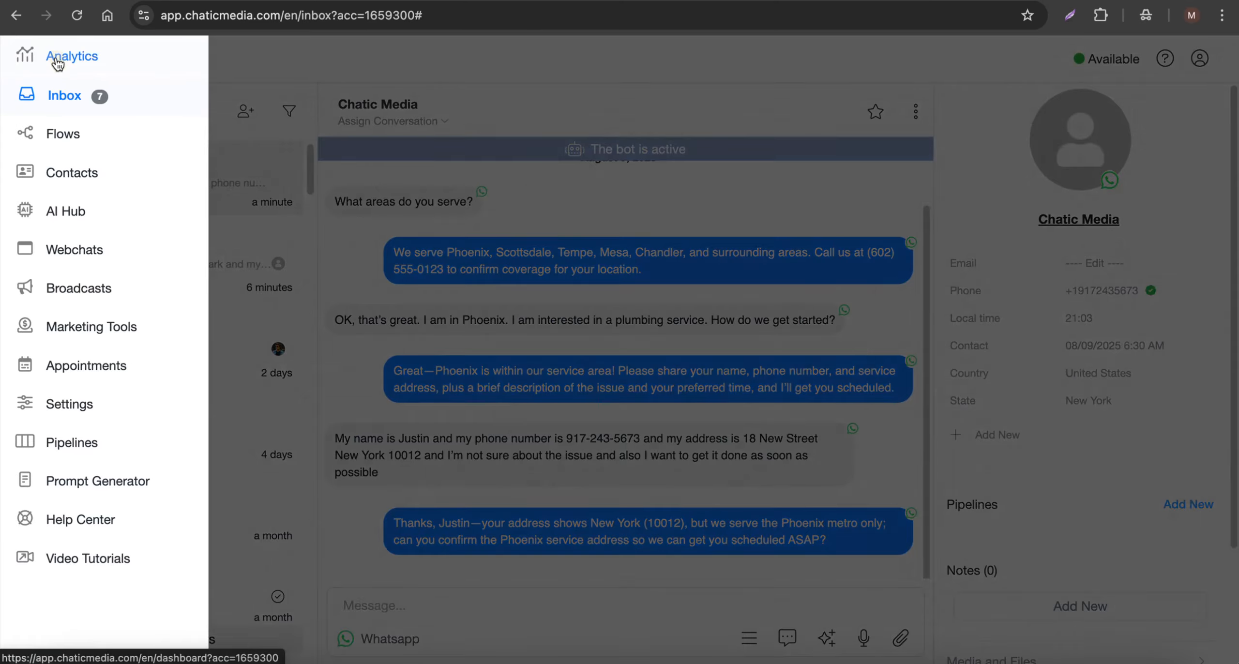
click(71, 52)
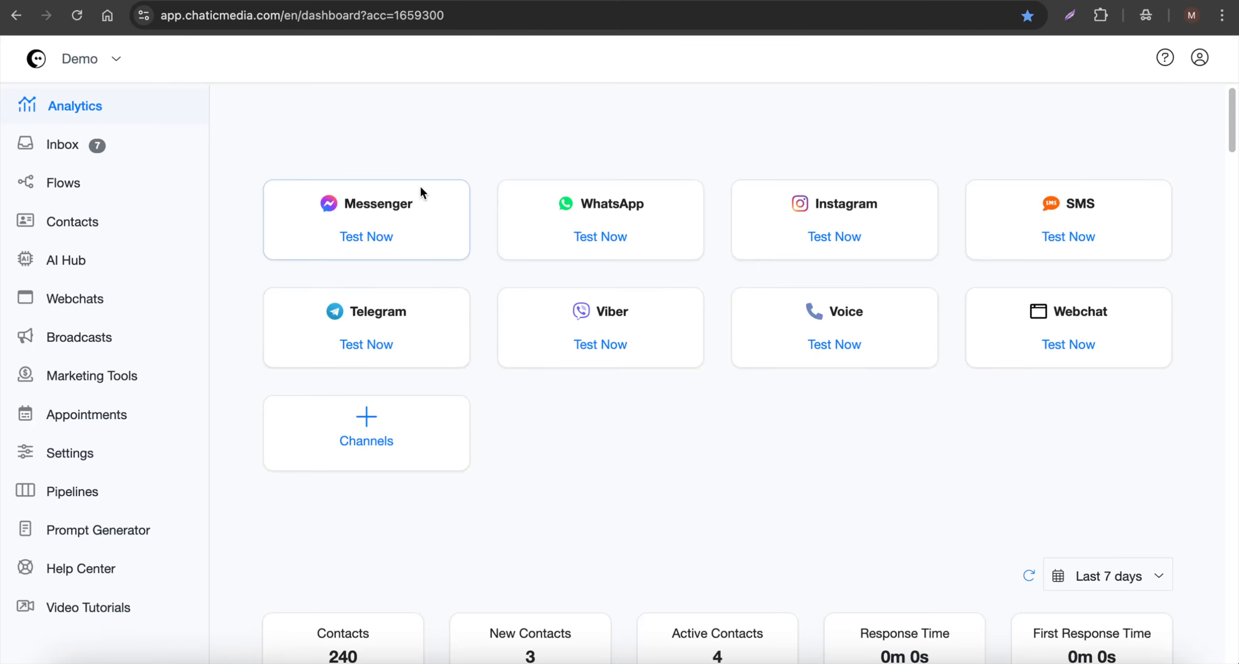